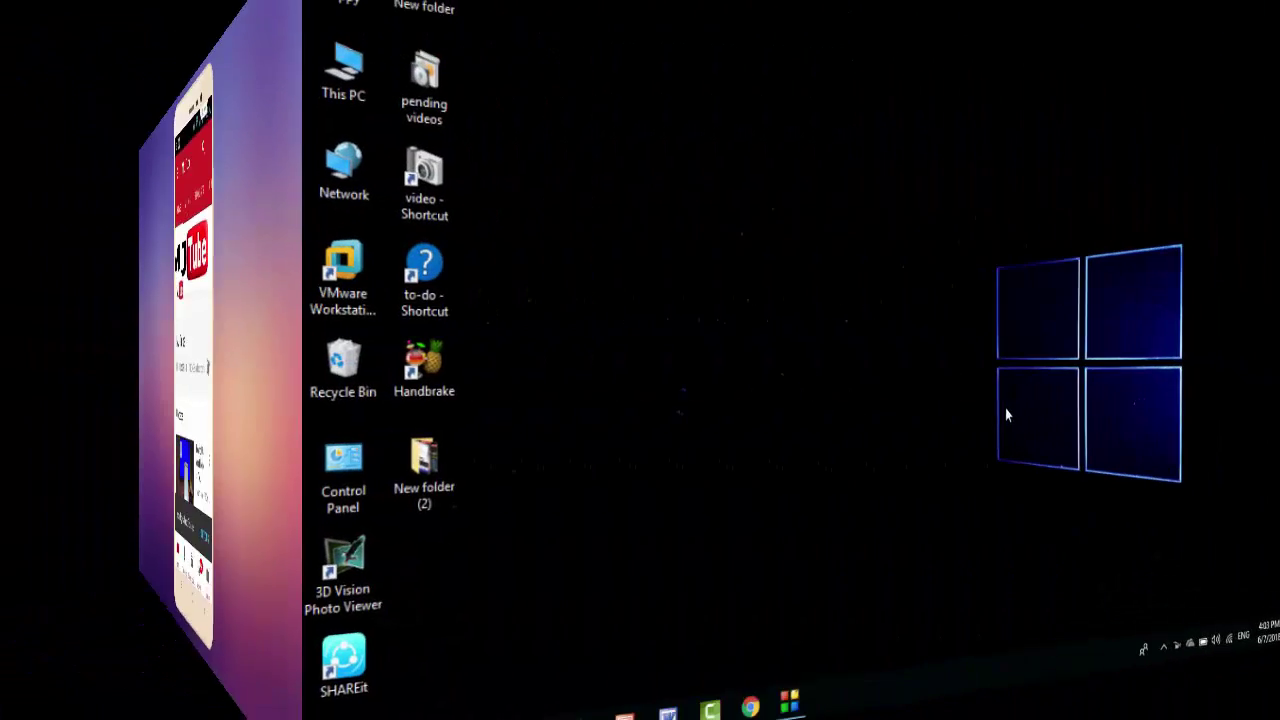
# Refresh the desktop and show the troubleshooters under Update & Security settings.
pyautogui.rightClick(766, 414)
pyautogui.click(846, 161)
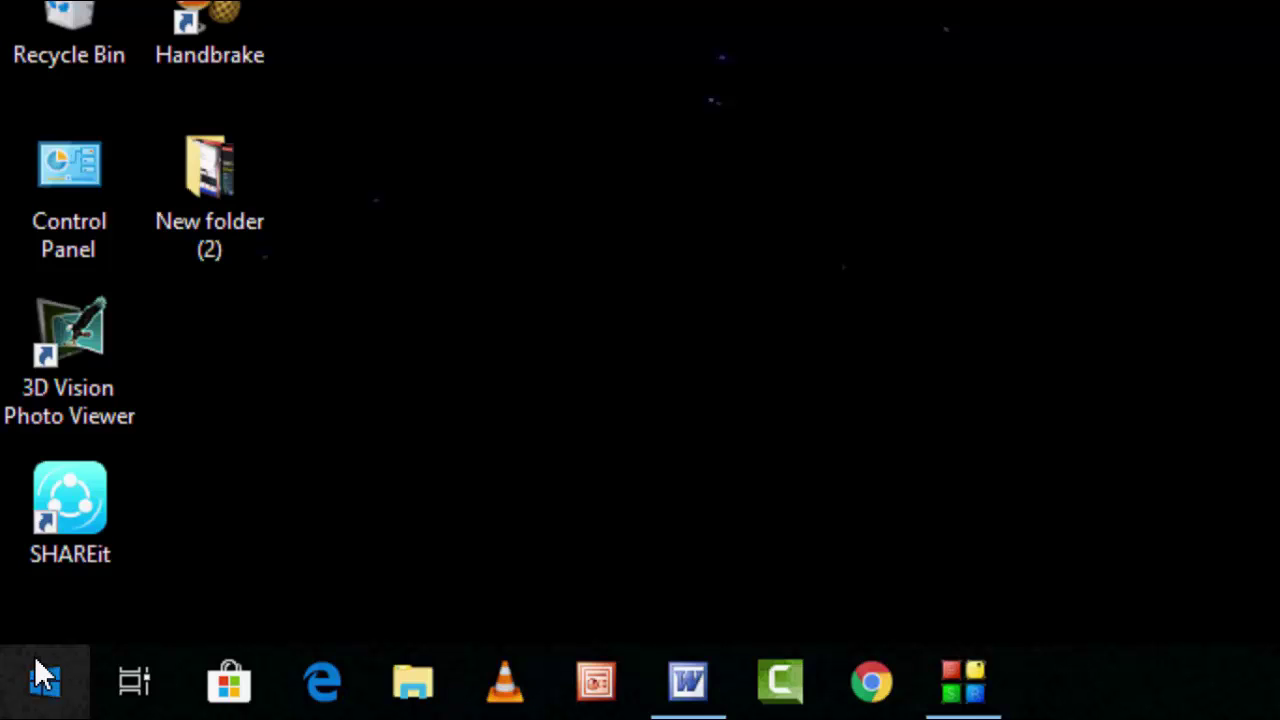
pyautogui.click(38, 666)
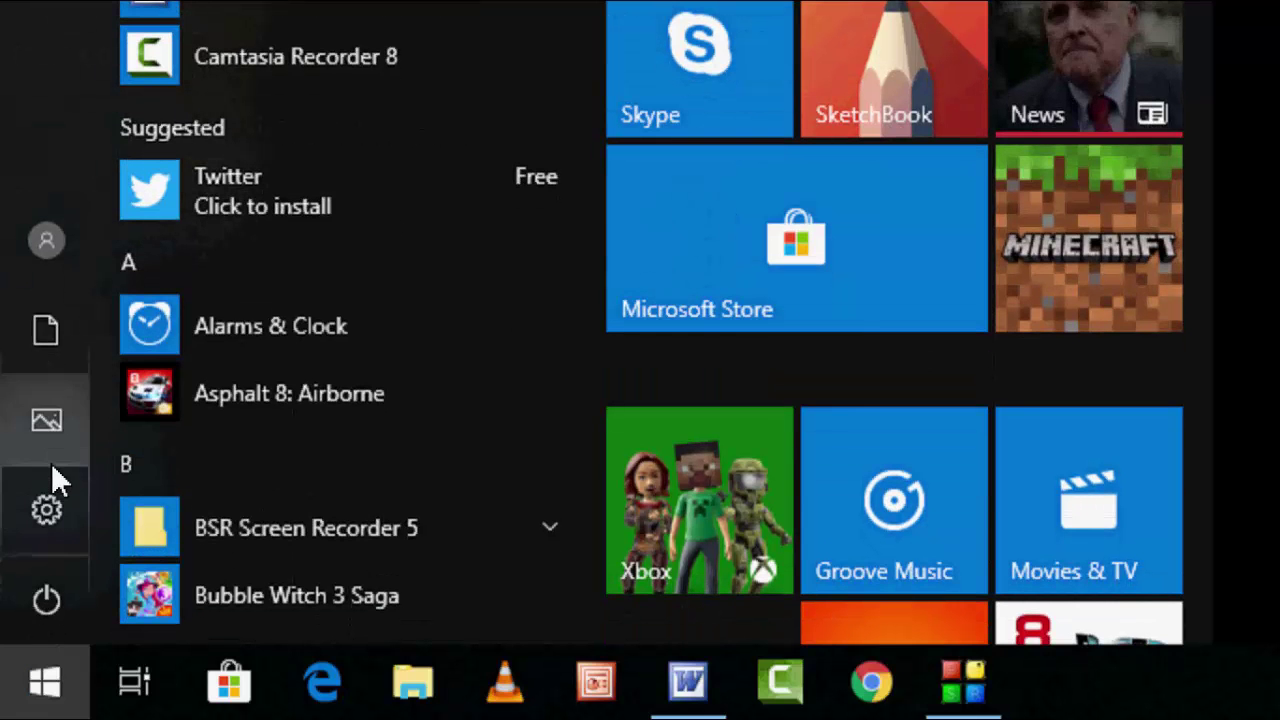
pyautogui.click(45, 508)
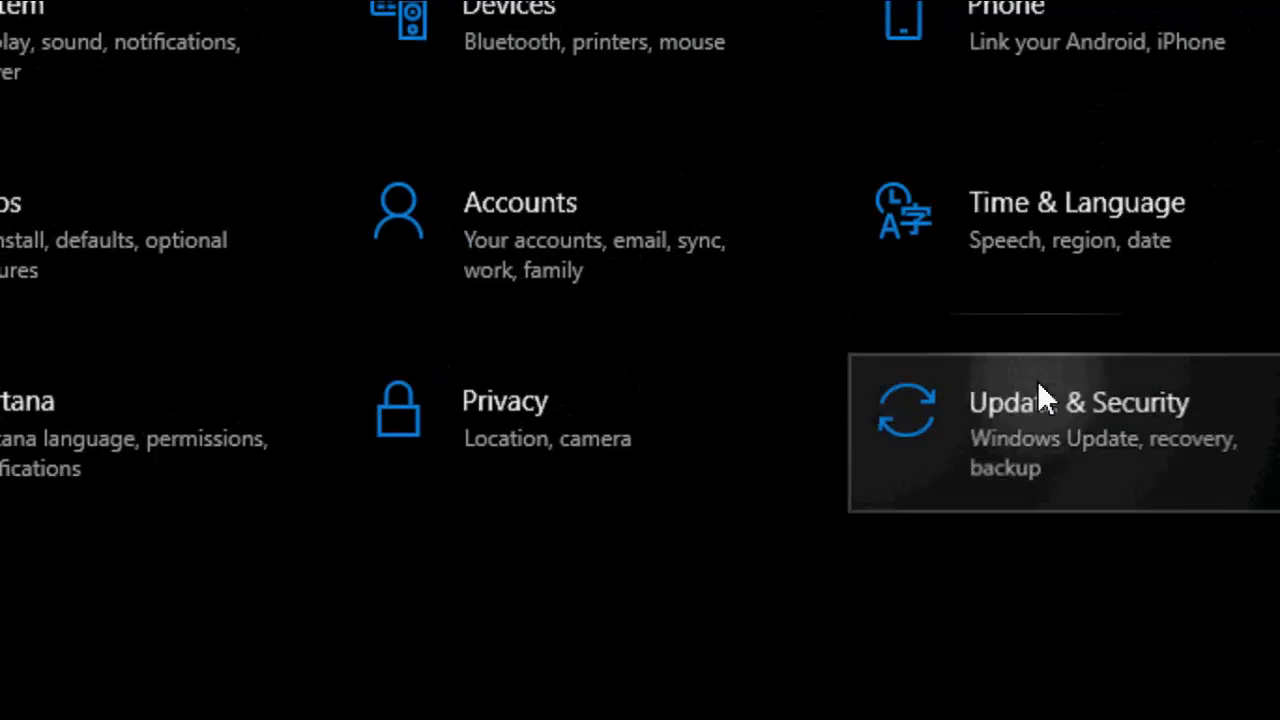
pyautogui.click(1038, 386)
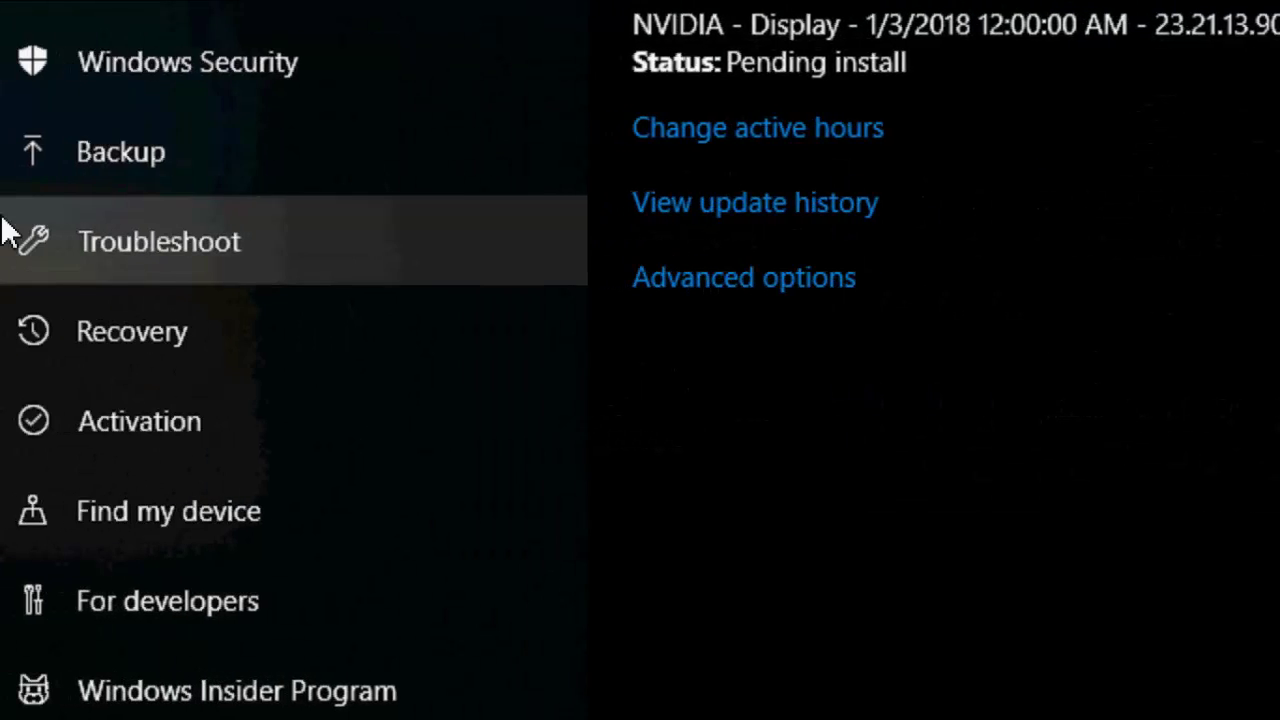
pyautogui.click(167, 227)
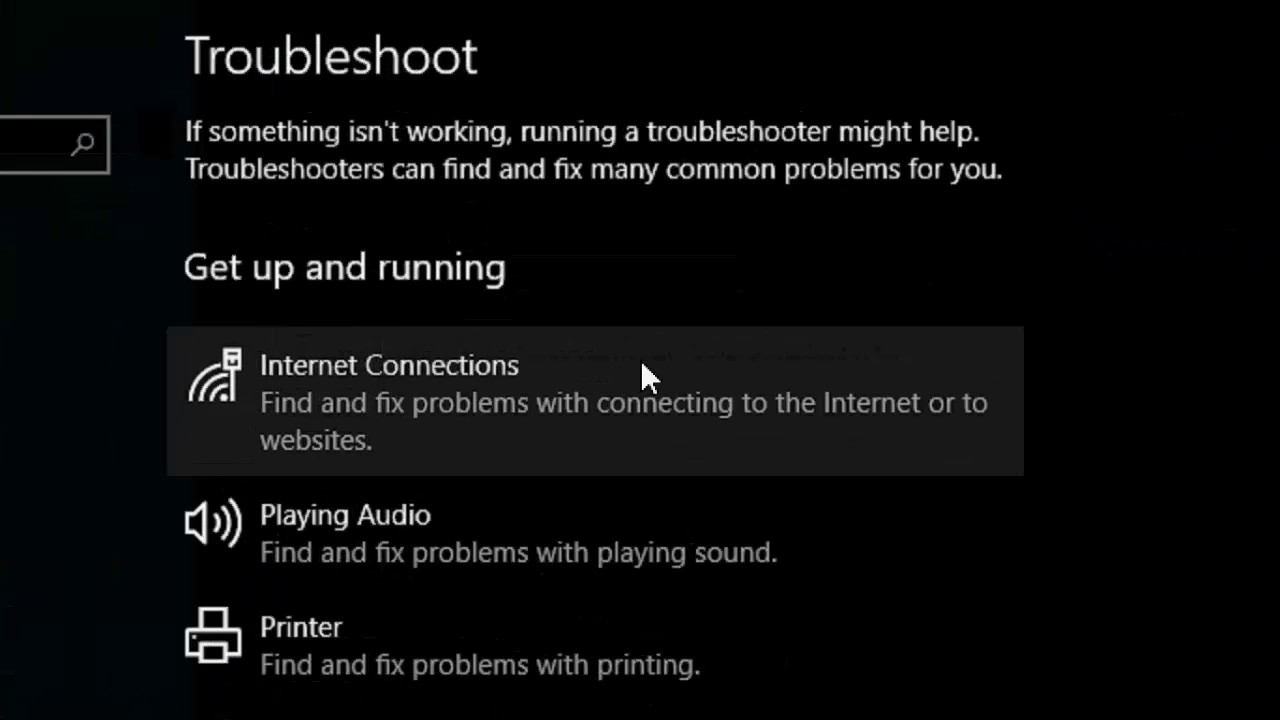
# Start the Internet Connections troubleshooter, then cancel it and close Settings.
pyautogui.click(608, 398)
pyautogui.click(754, 532)
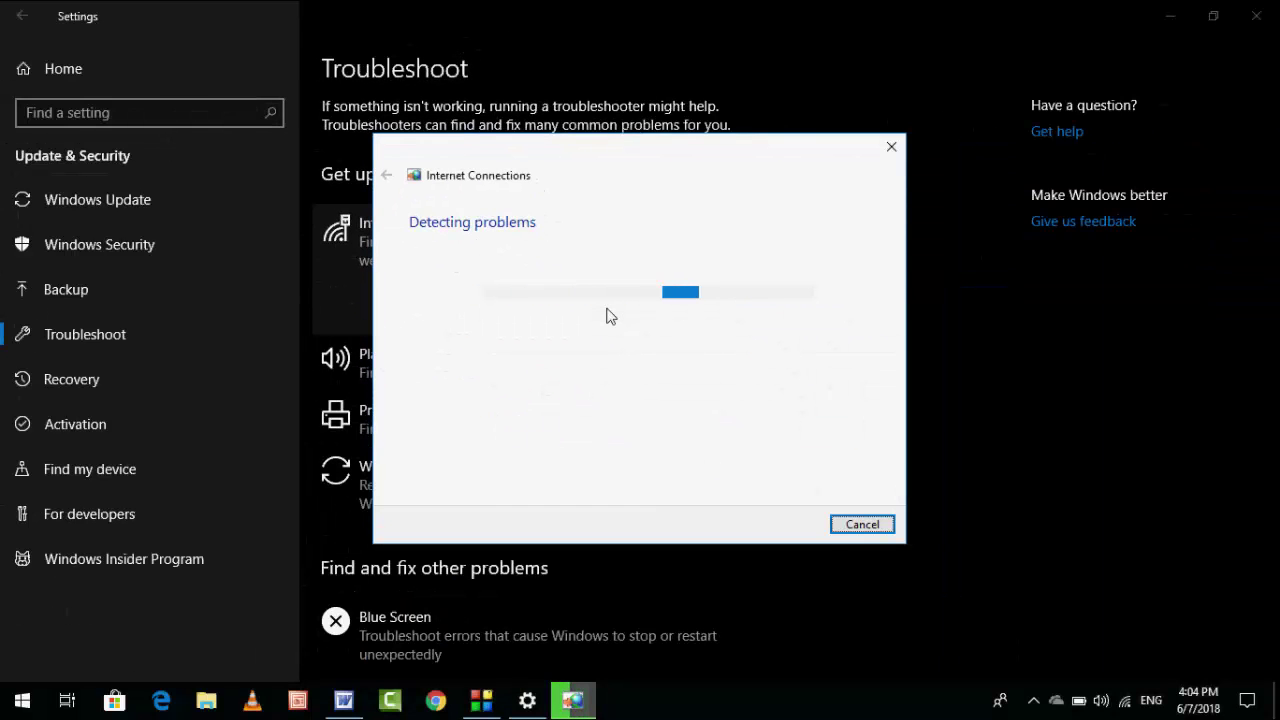
pyautogui.click(853, 532)
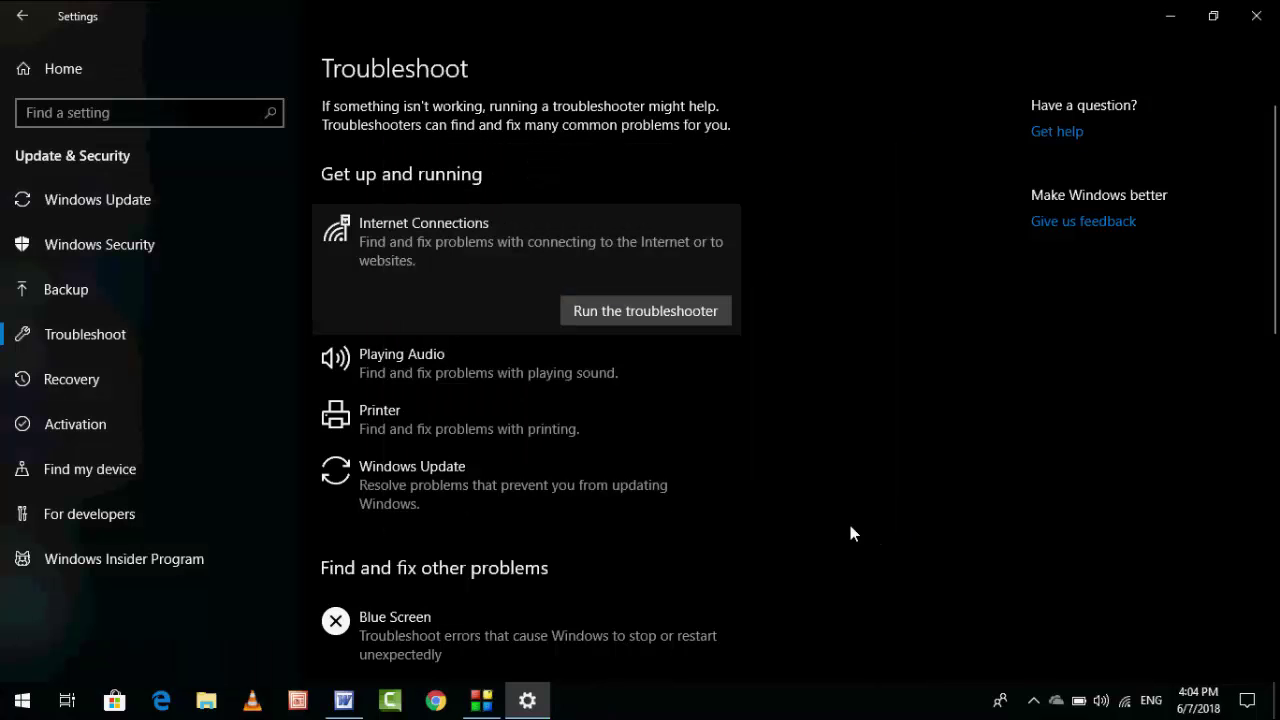
pyautogui.click(1268, 10)
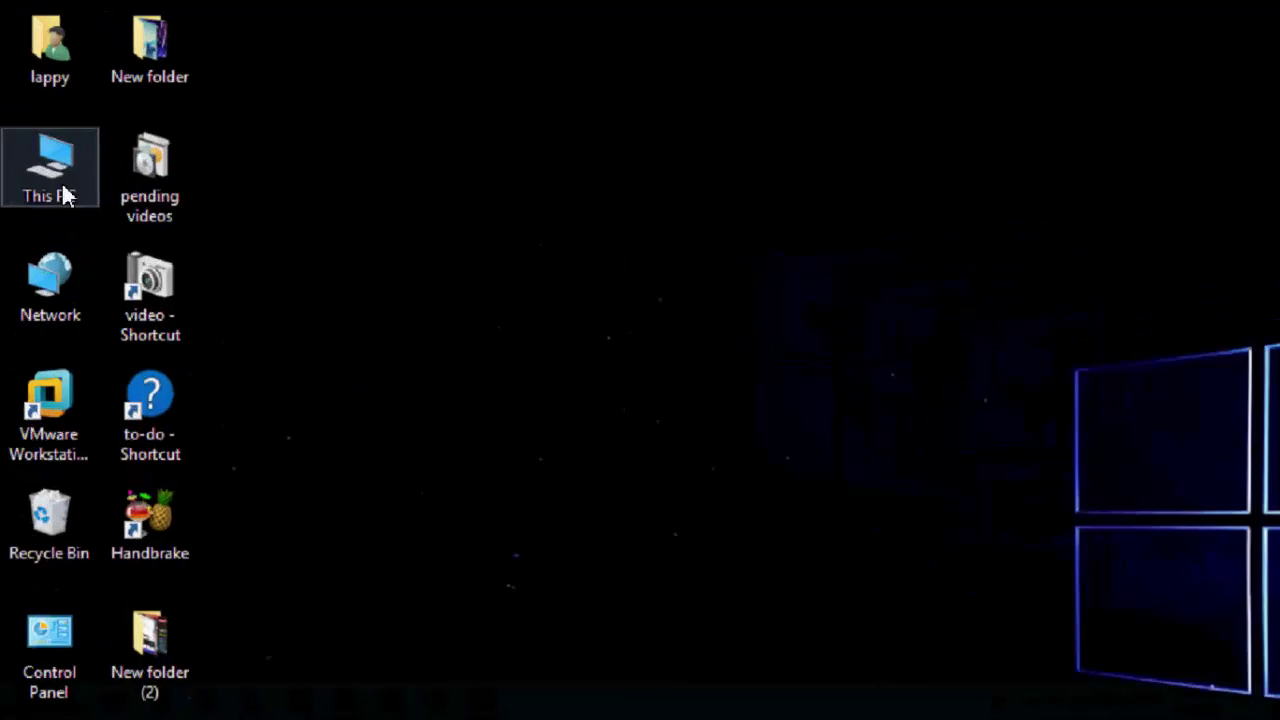
# In Computer Management's Device Manager, expand Network adapters to show the Intel Wireless-AC 3160.
pyautogui.rightClick(65, 195)
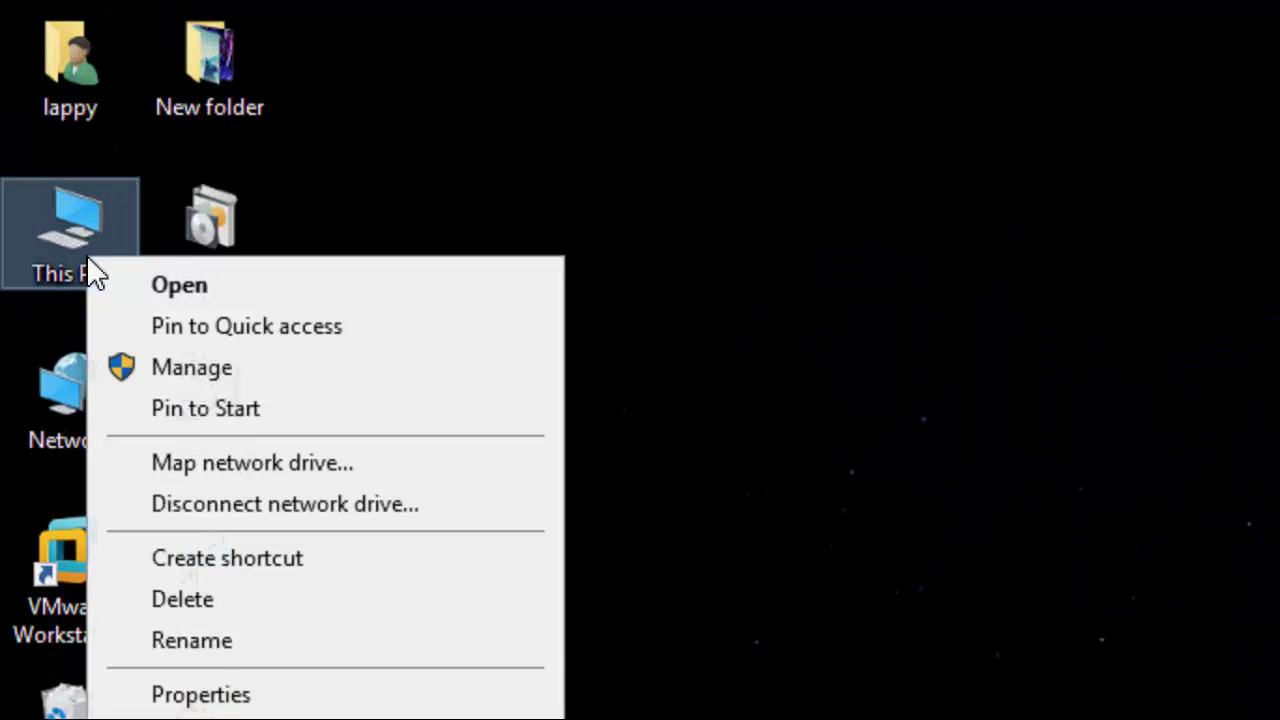
pyautogui.click(135, 377)
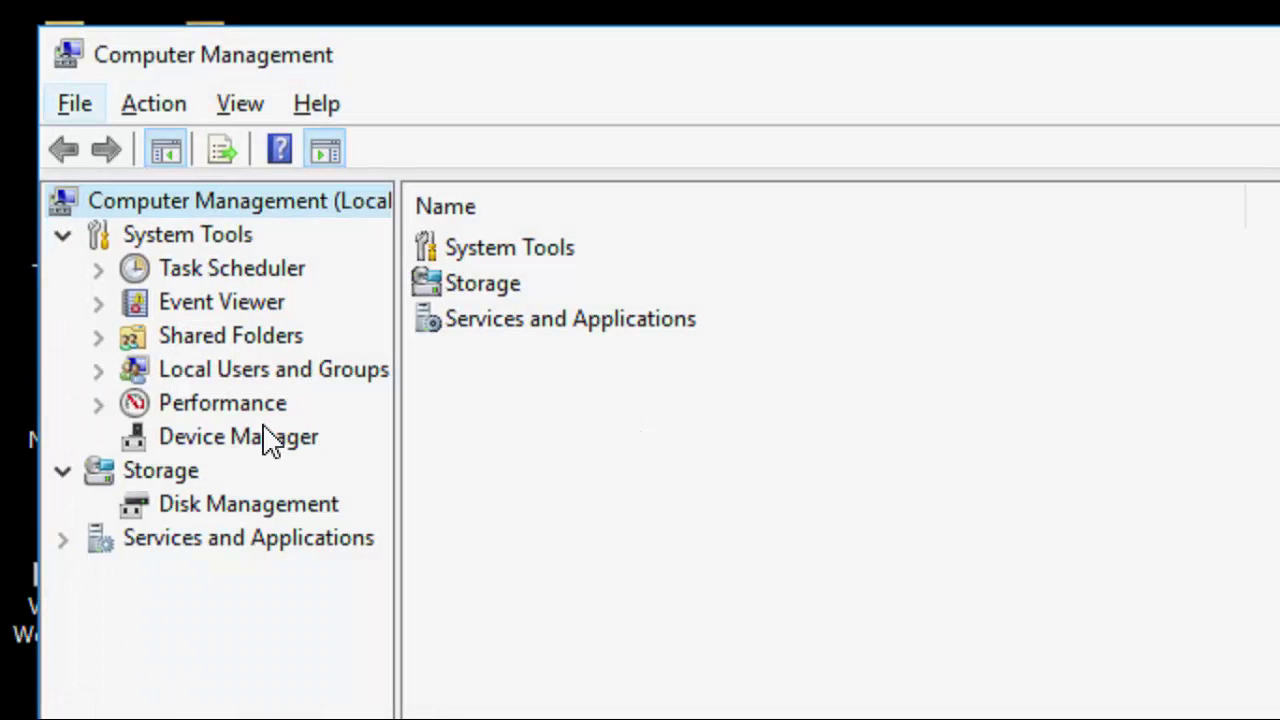
pyautogui.click(265, 442)
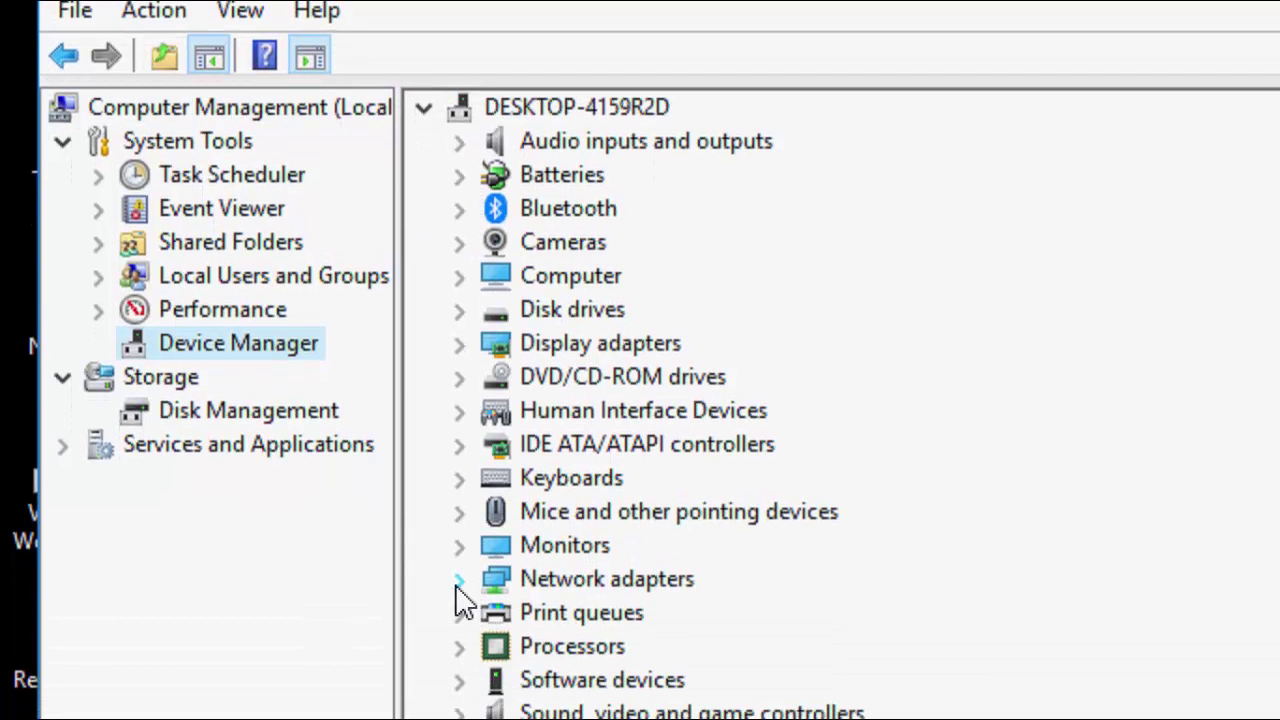
pyautogui.click(459, 654)
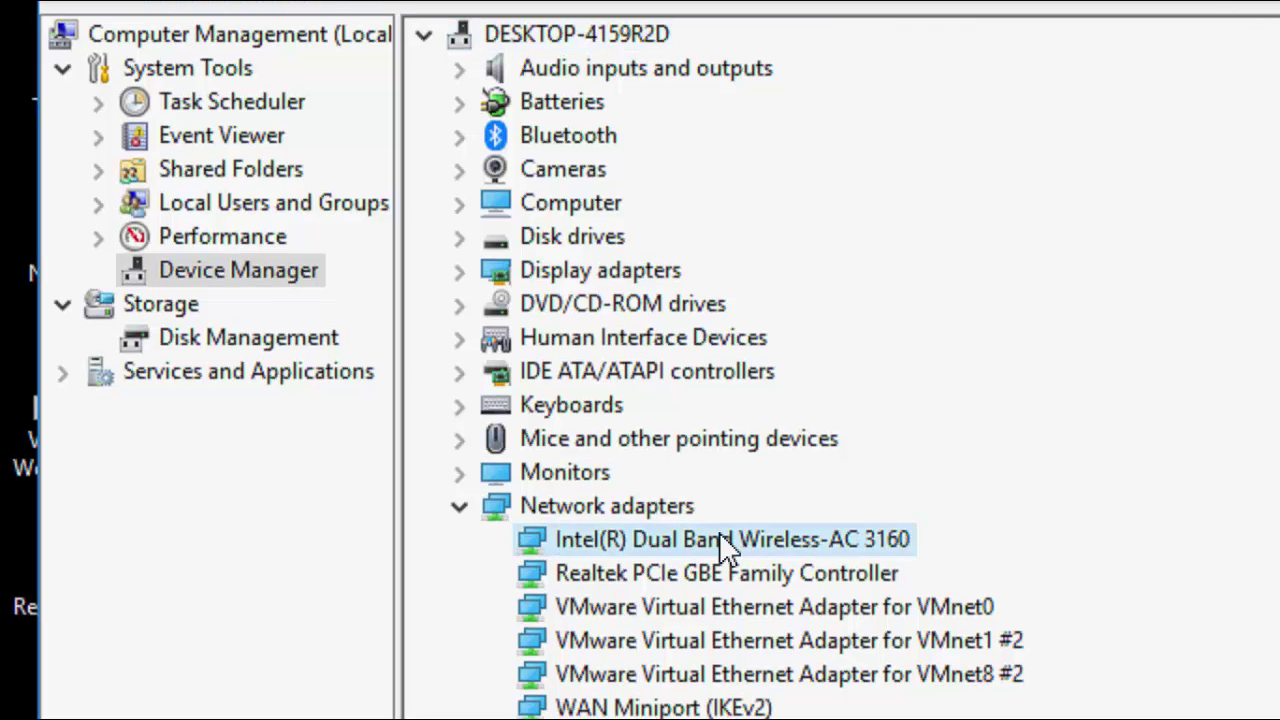
# Reinstall the Intel Dual Band Wireless-AC 3160 driver, picking the Intel model from the compatible list.
pyautogui.rightClick(757, 546)
pyautogui.click(794, 532)
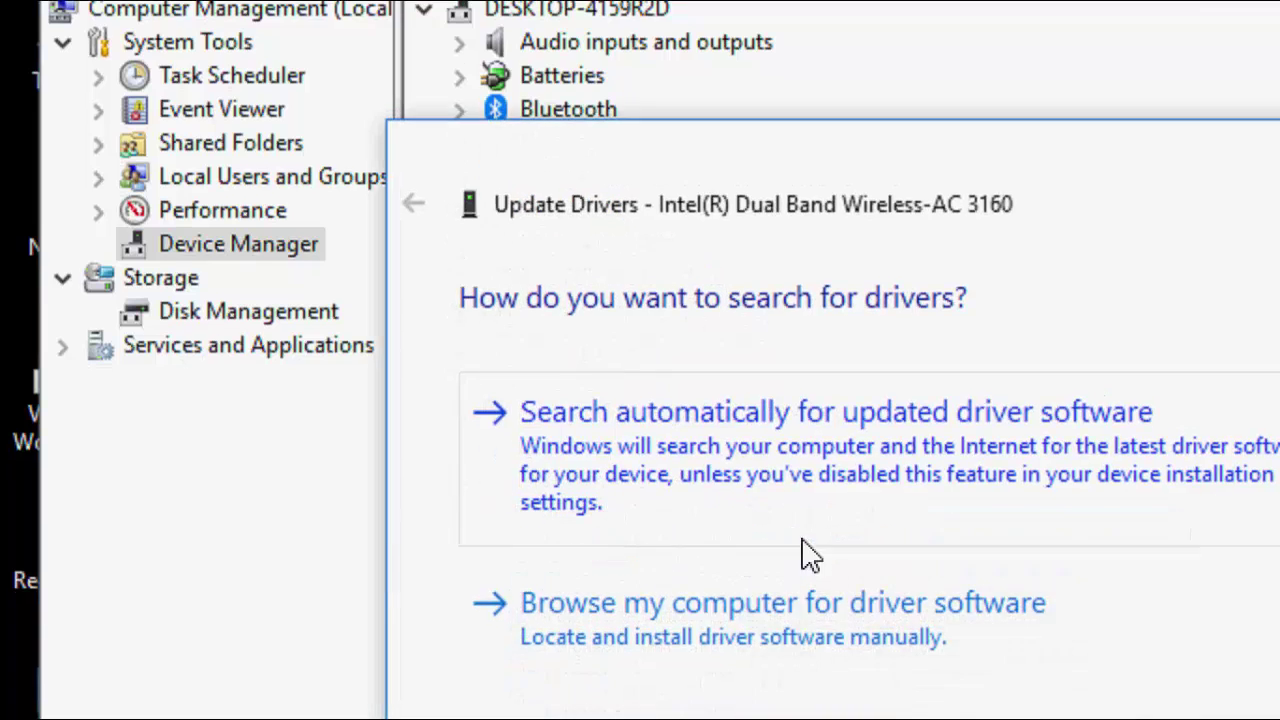
pyautogui.click(986, 582)
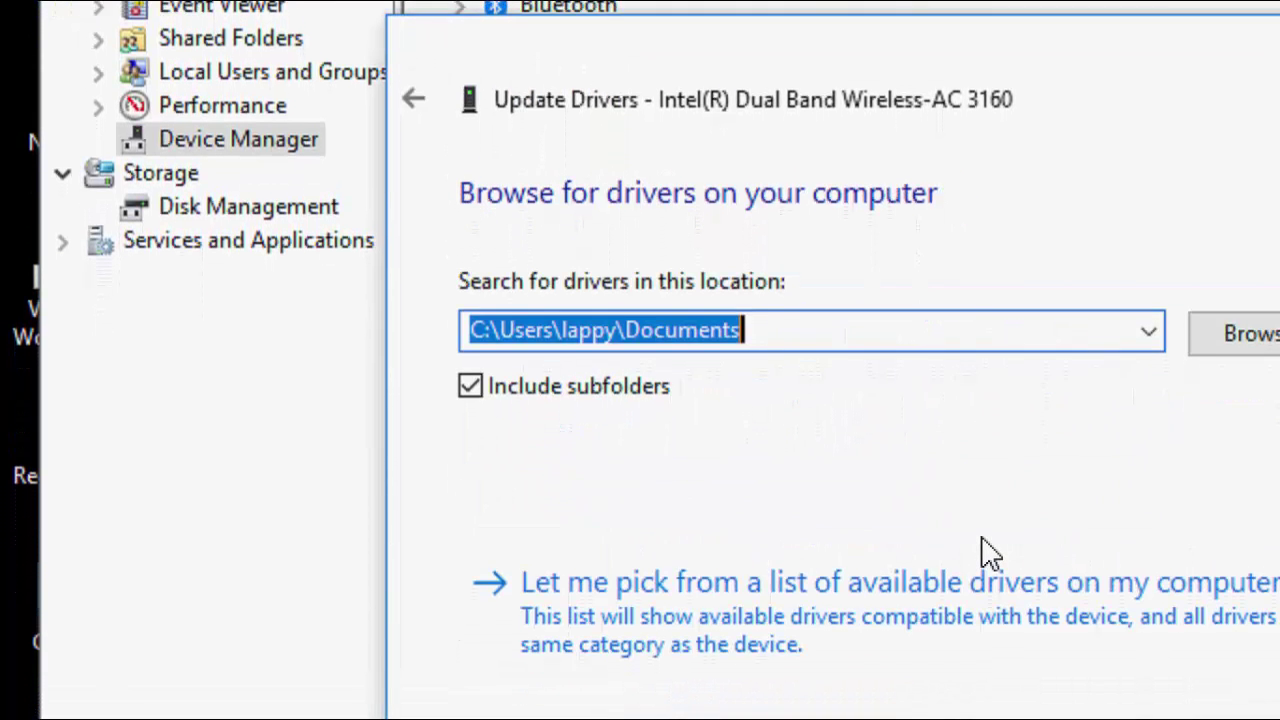
pyautogui.click(1000, 580)
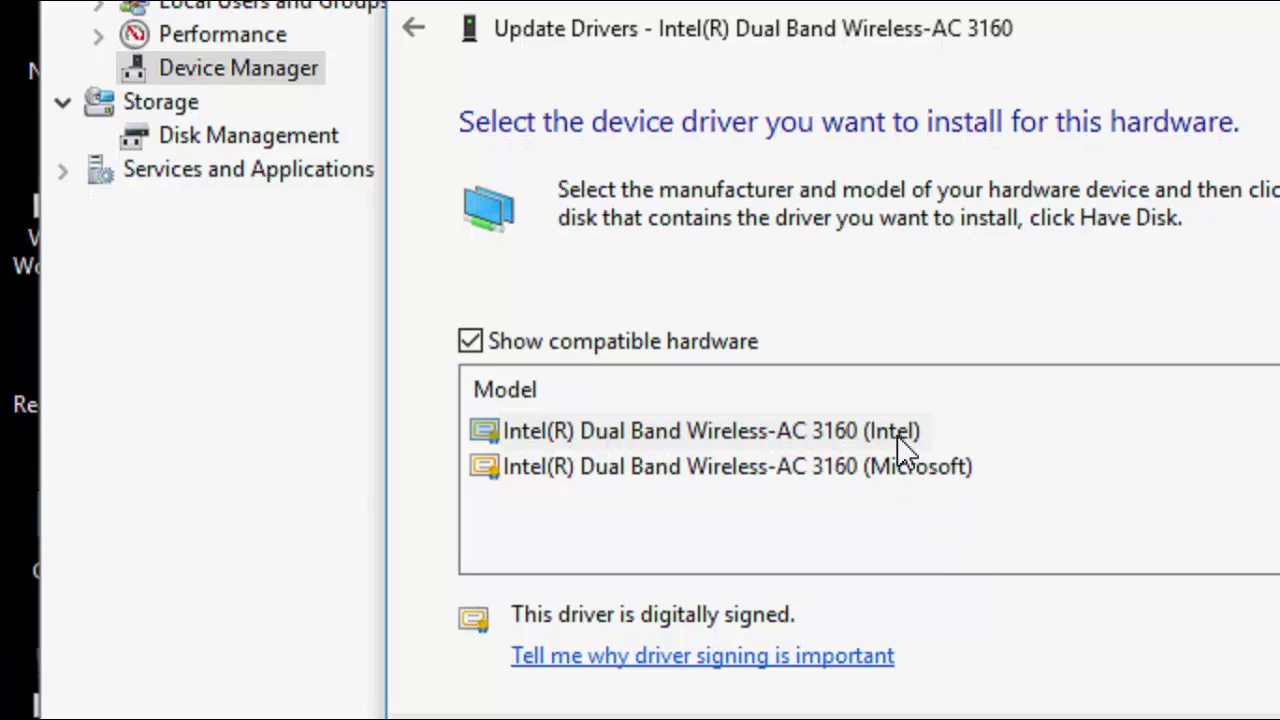
pyautogui.click(898, 437)
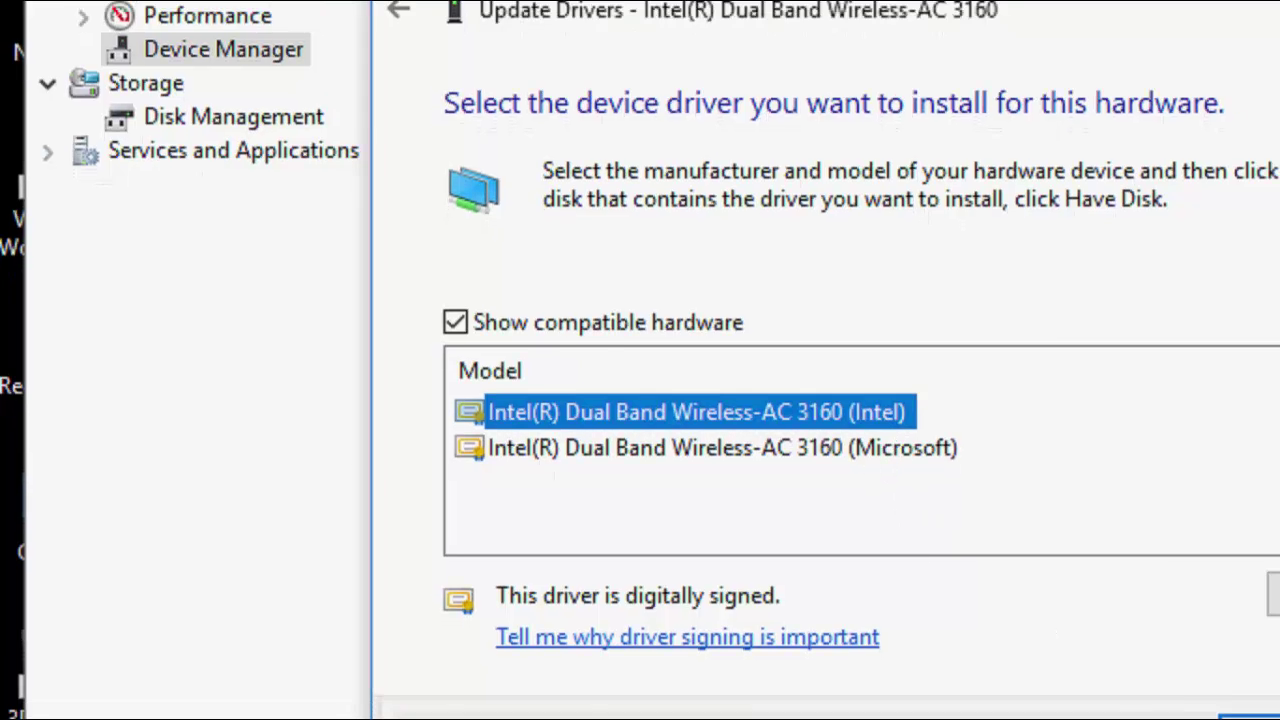
pyautogui.click(1112, 607)
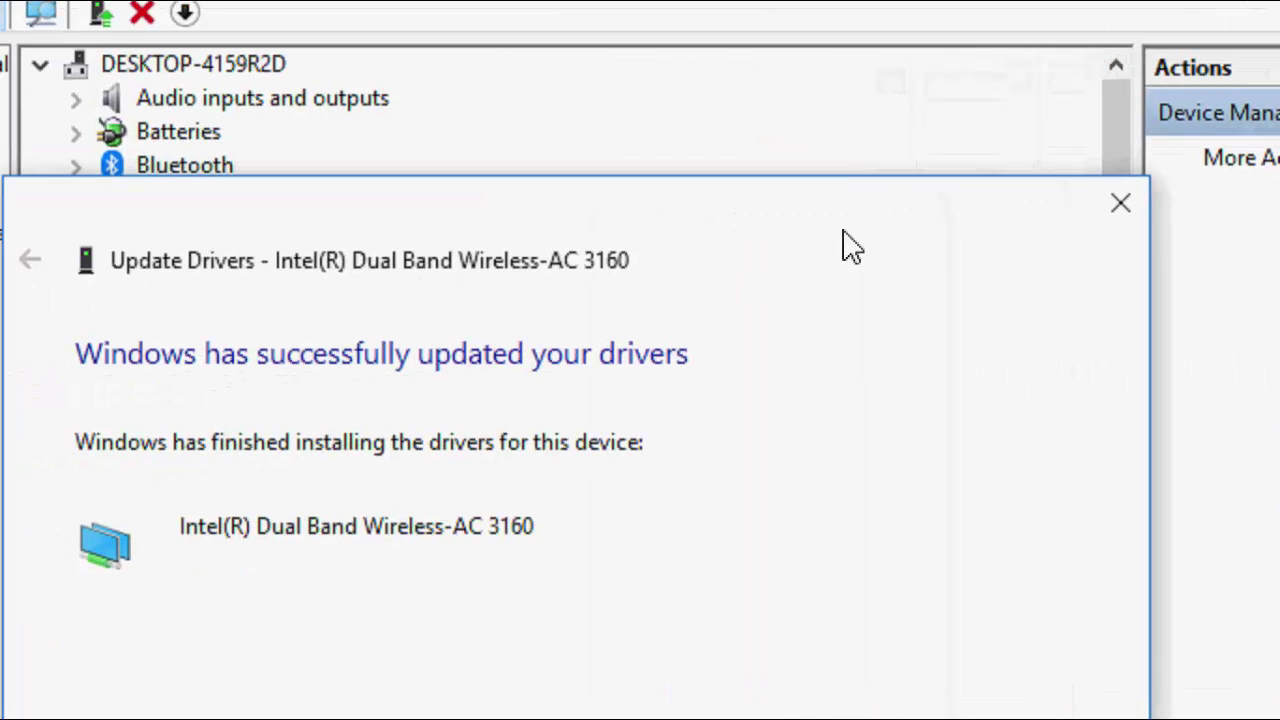
# Dismiss the update confirmation, start another Intel driver update, then close Computer Management.
pyautogui.click(1095, 207)
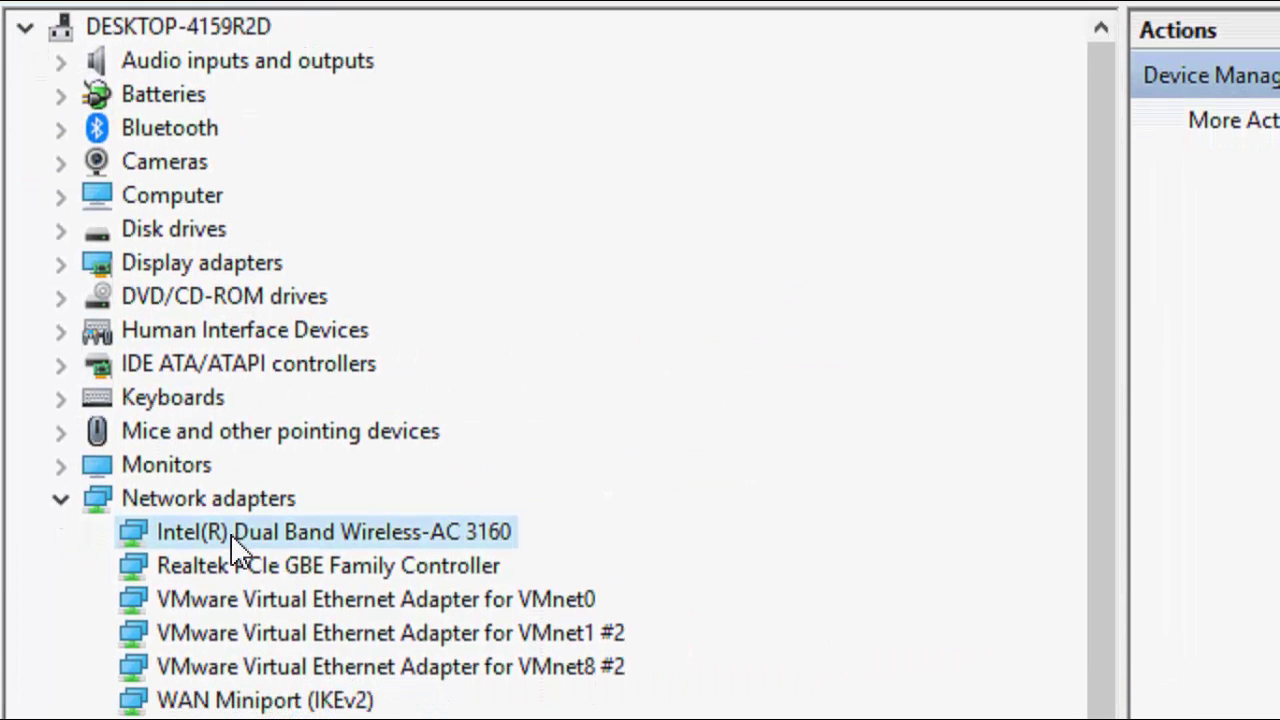
pyautogui.rightClick(234, 540)
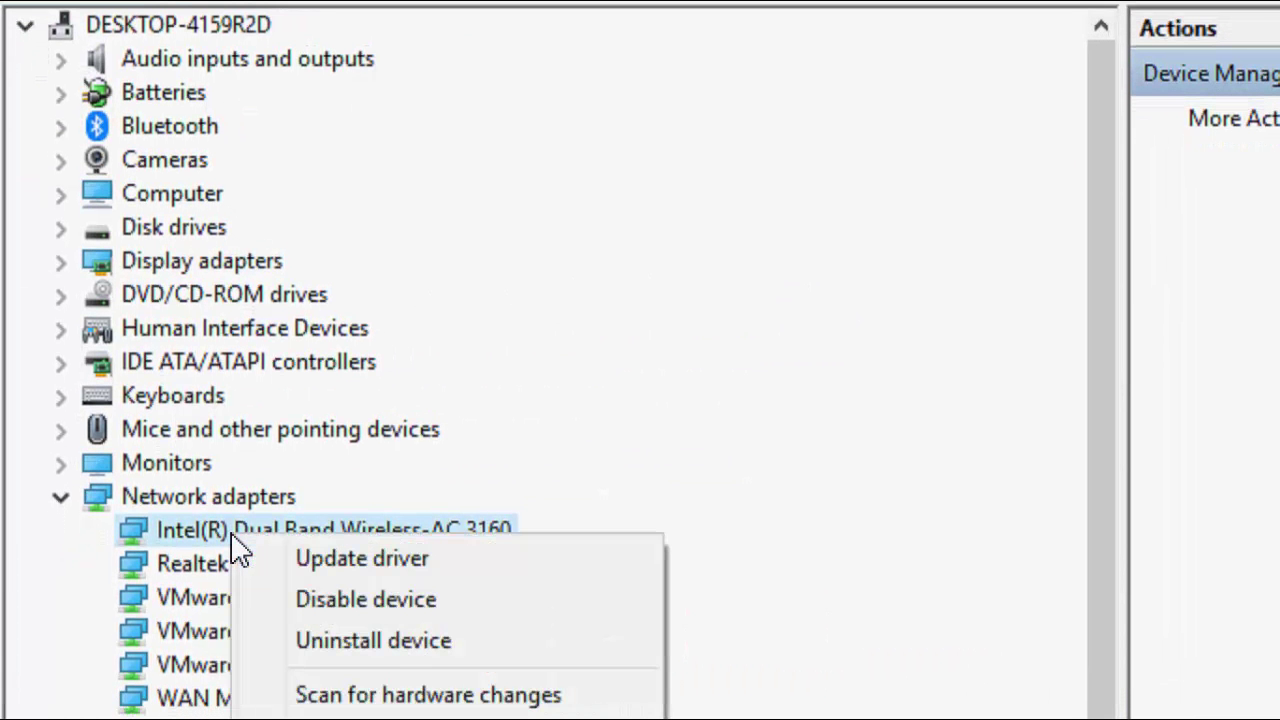
pyautogui.click(420, 555)
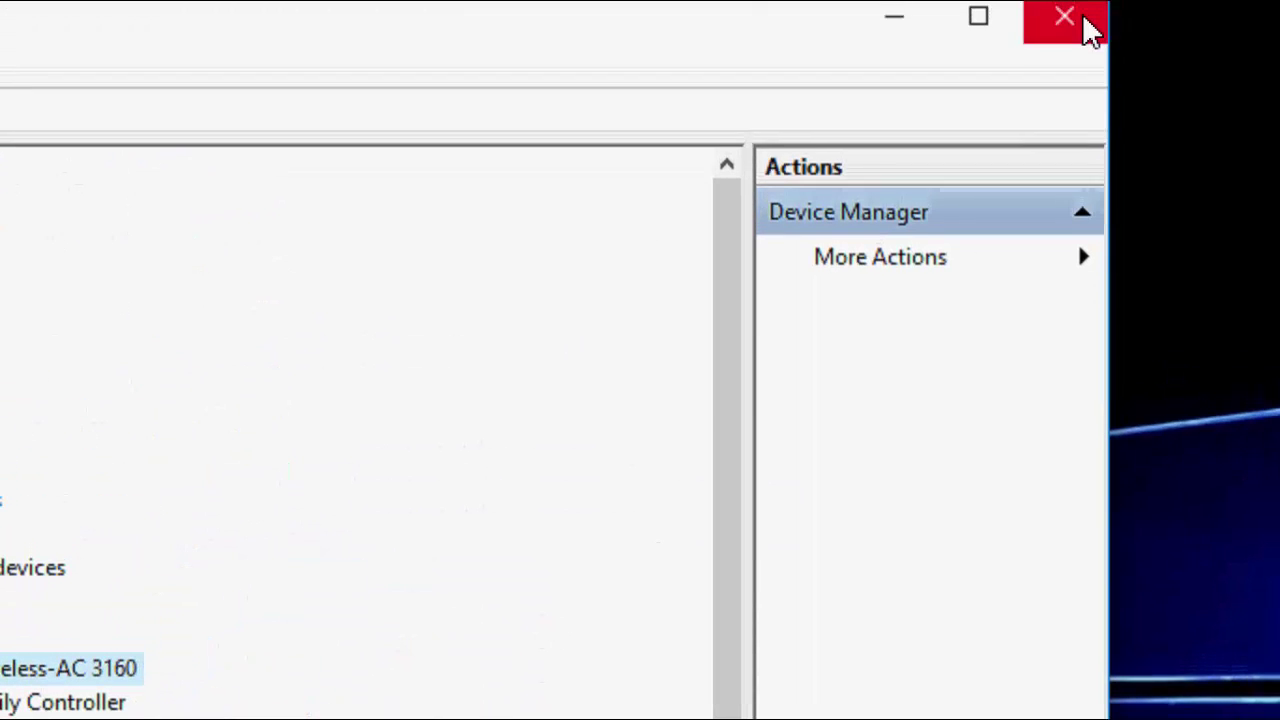
pyautogui.click(1090, 28)
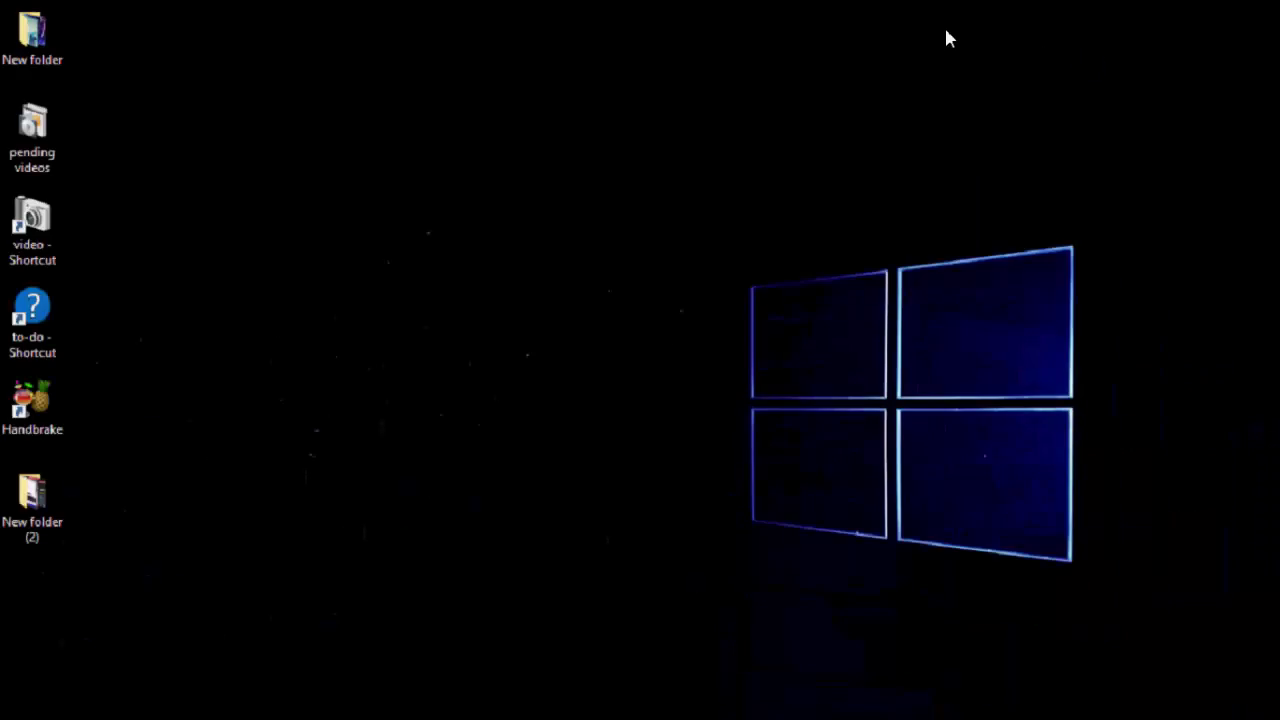
# Refresh the desktop, search 'cmd', and bring up Command Prompt's result options.
pyautogui.click(745, 125)
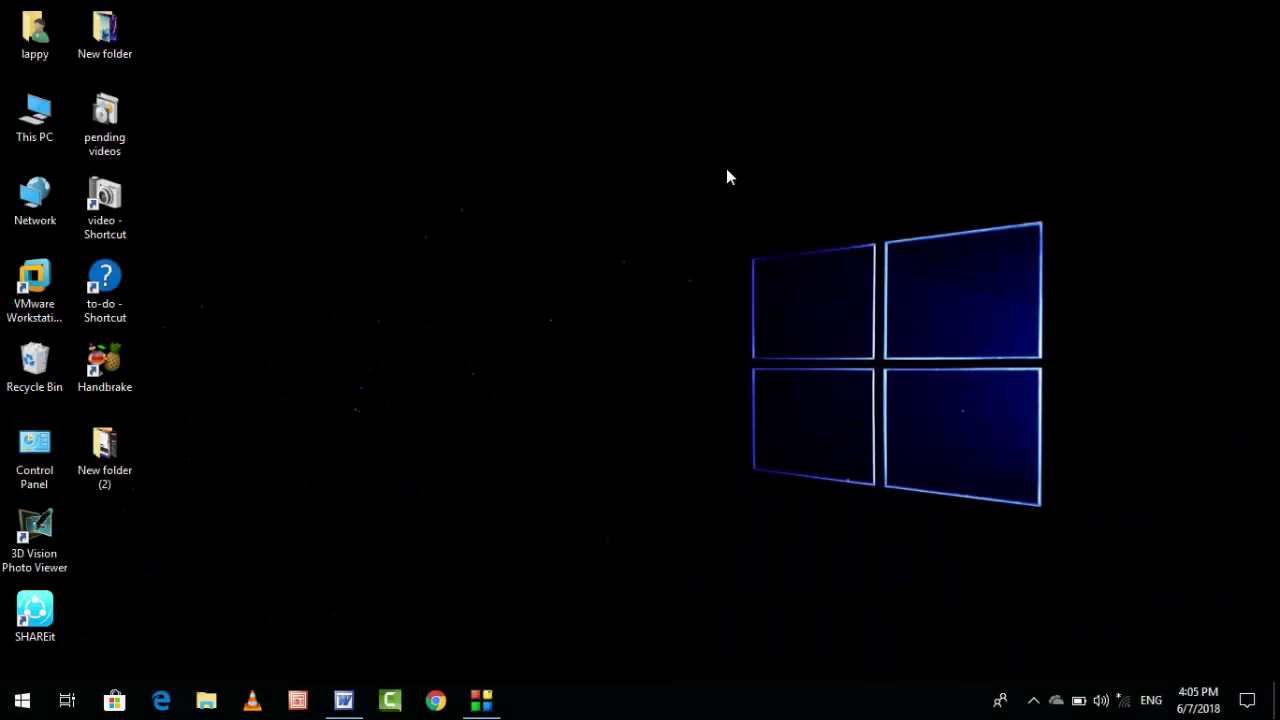
pyautogui.rightClick(726, 168)
pyautogui.click(776, 224)
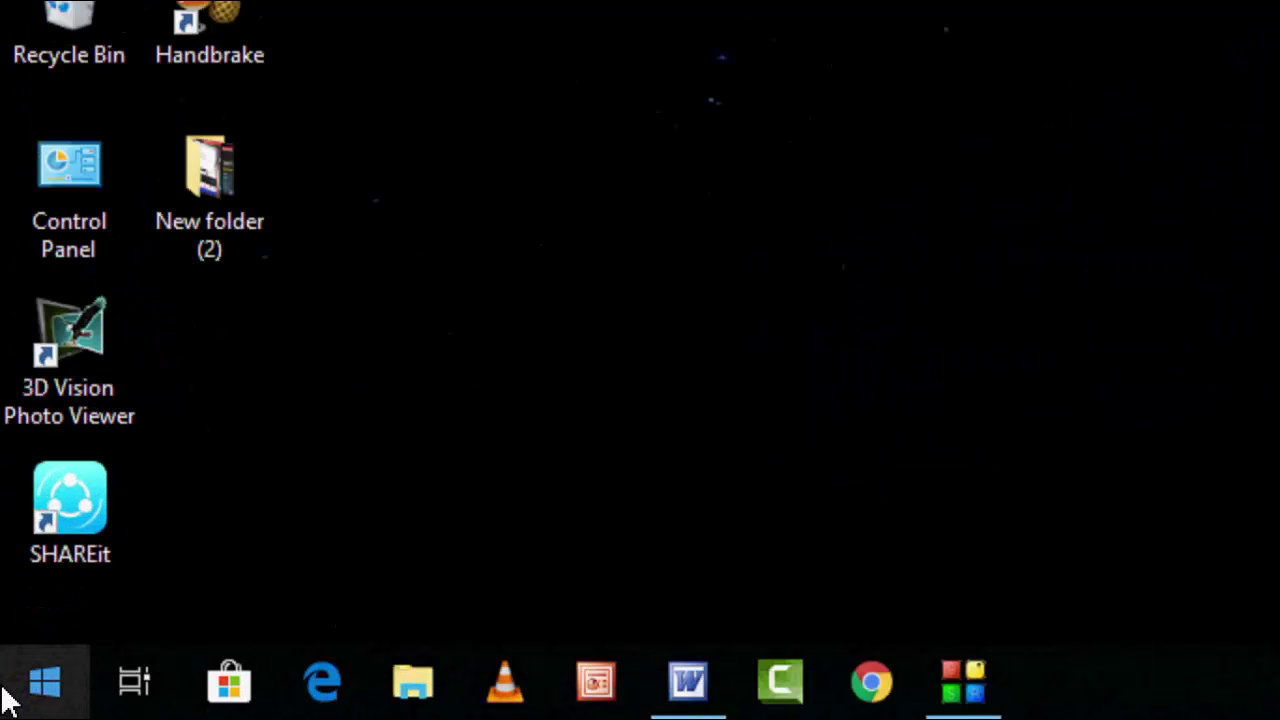
pyautogui.click(4, 690)
pyautogui.write('cmd')
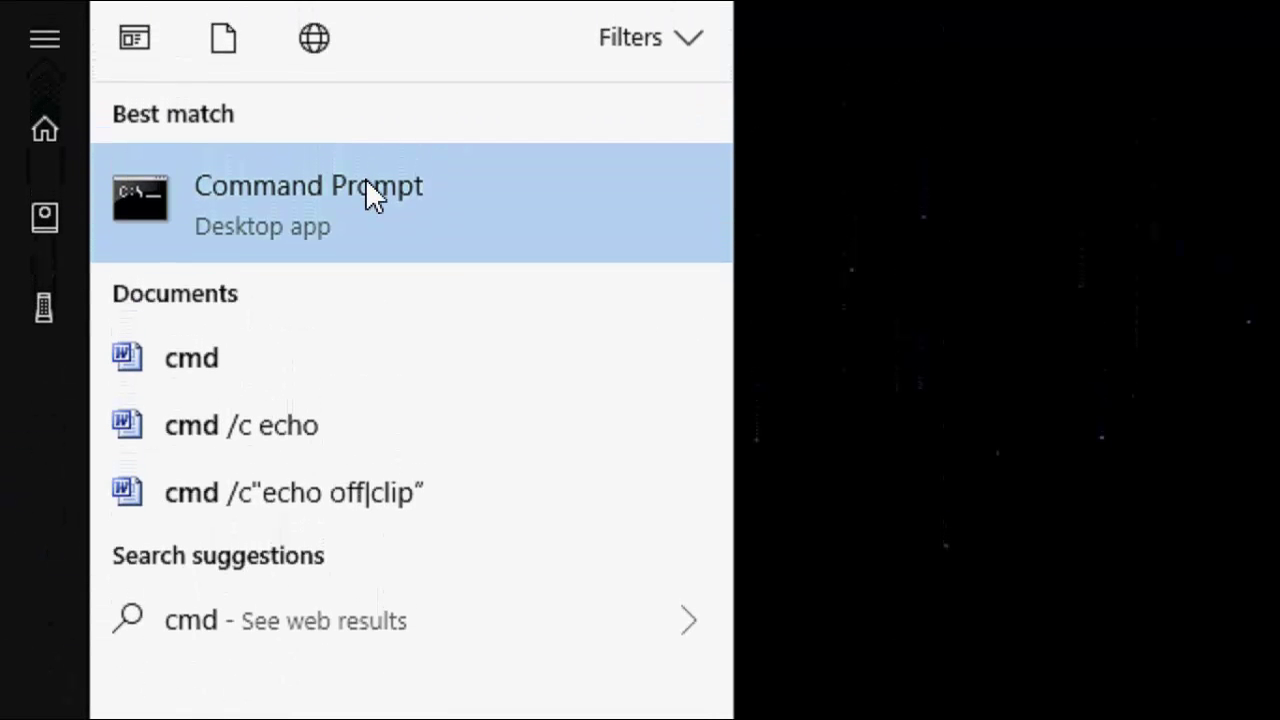
pyautogui.rightClick(372, 193)
# Run Command Prompt as administrator.
pyautogui.click(366, 238)
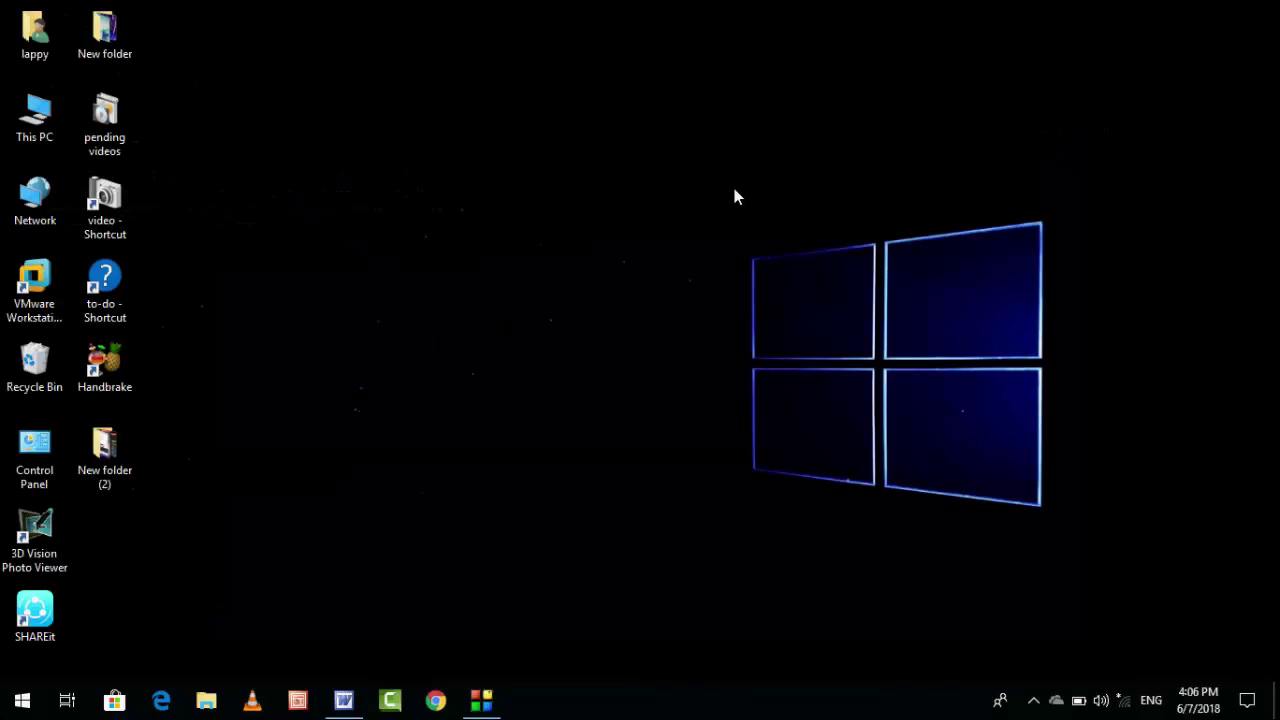
# Refresh the desktop twice, then open Network and Sharing Center from the Network icon.
pyautogui.rightClick(734, 196)
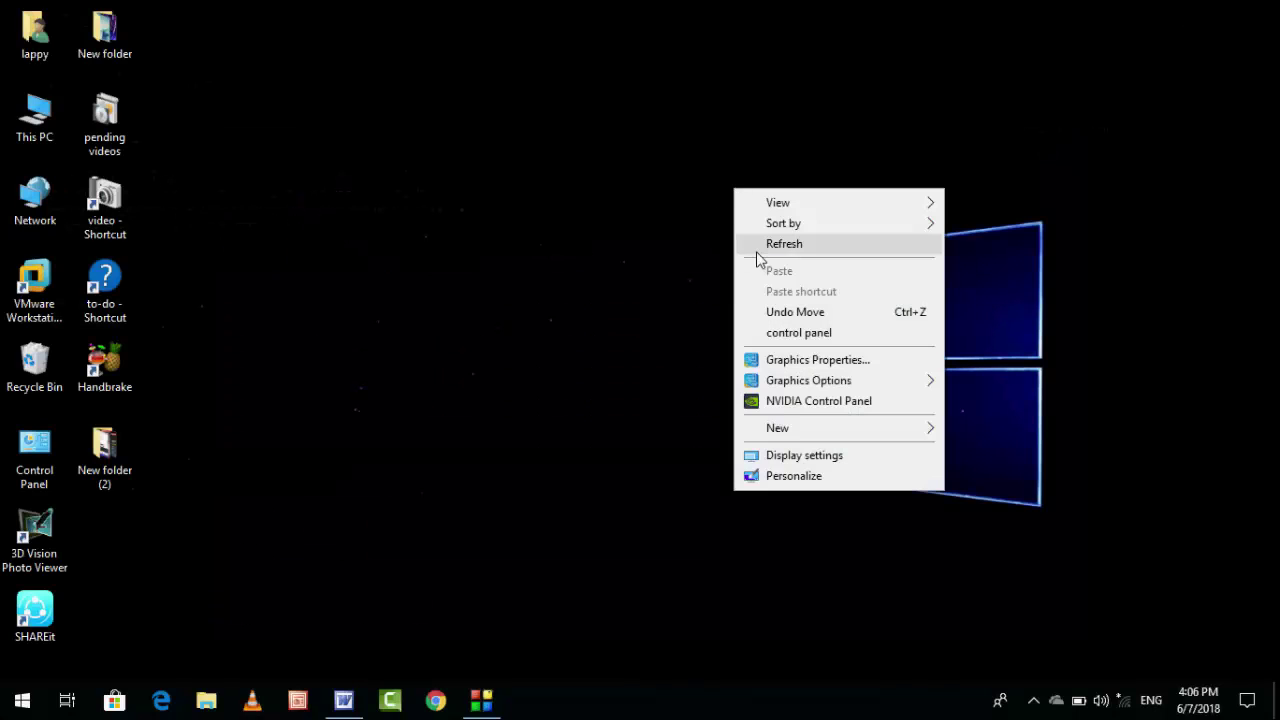
pyautogui.click(757, 250)
pyautogui.rightClick(600, 160)
pyautogui.click(632, 206)
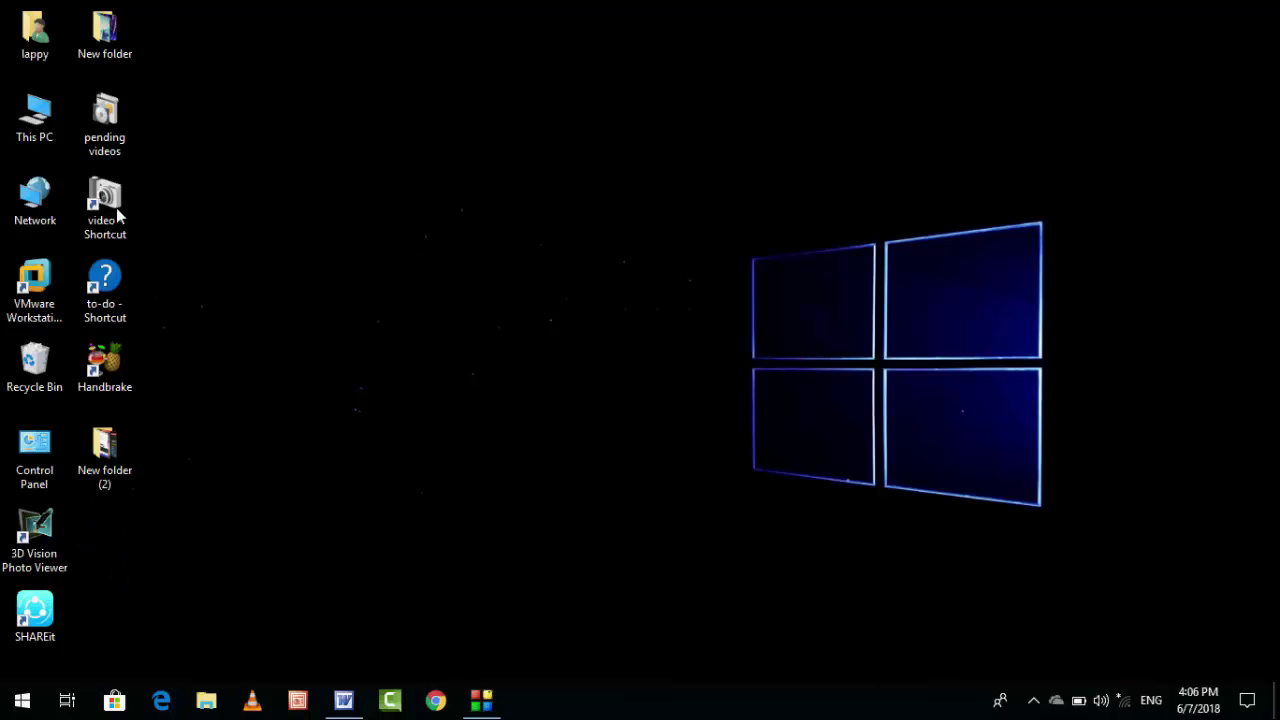
pyautogui.rightClick(34, 213)
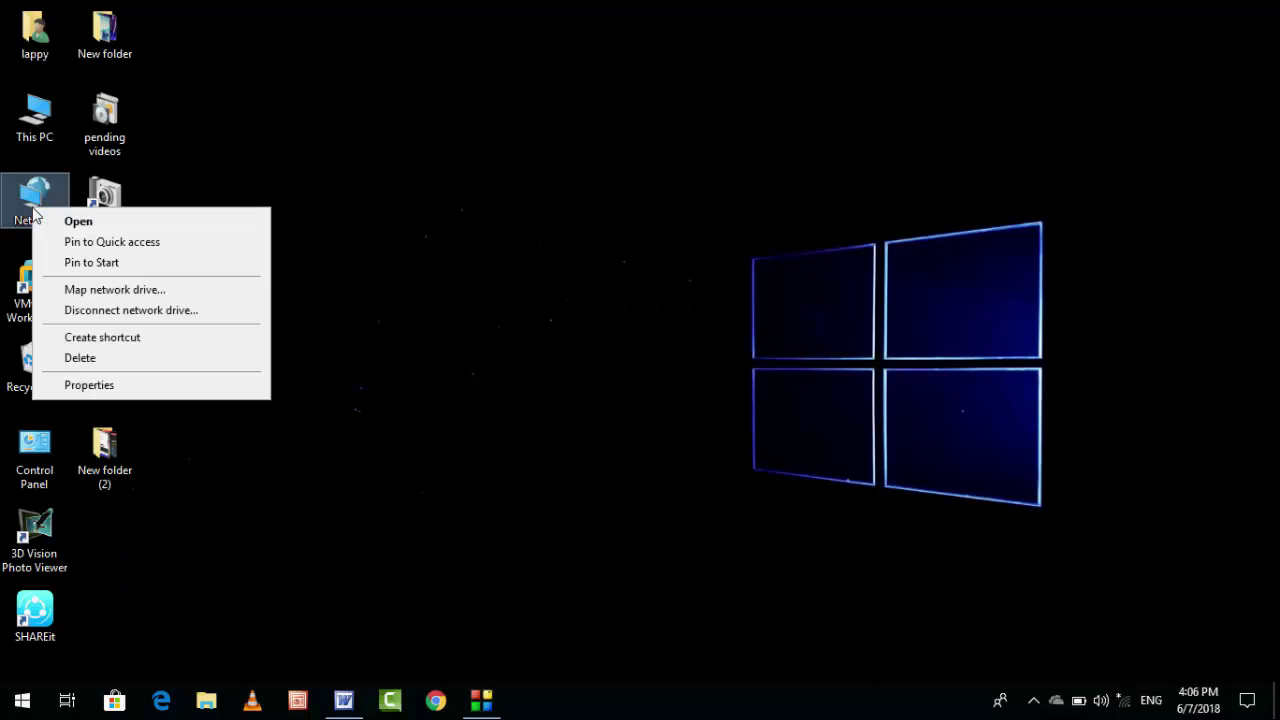
pyautogui.click(184, 392)
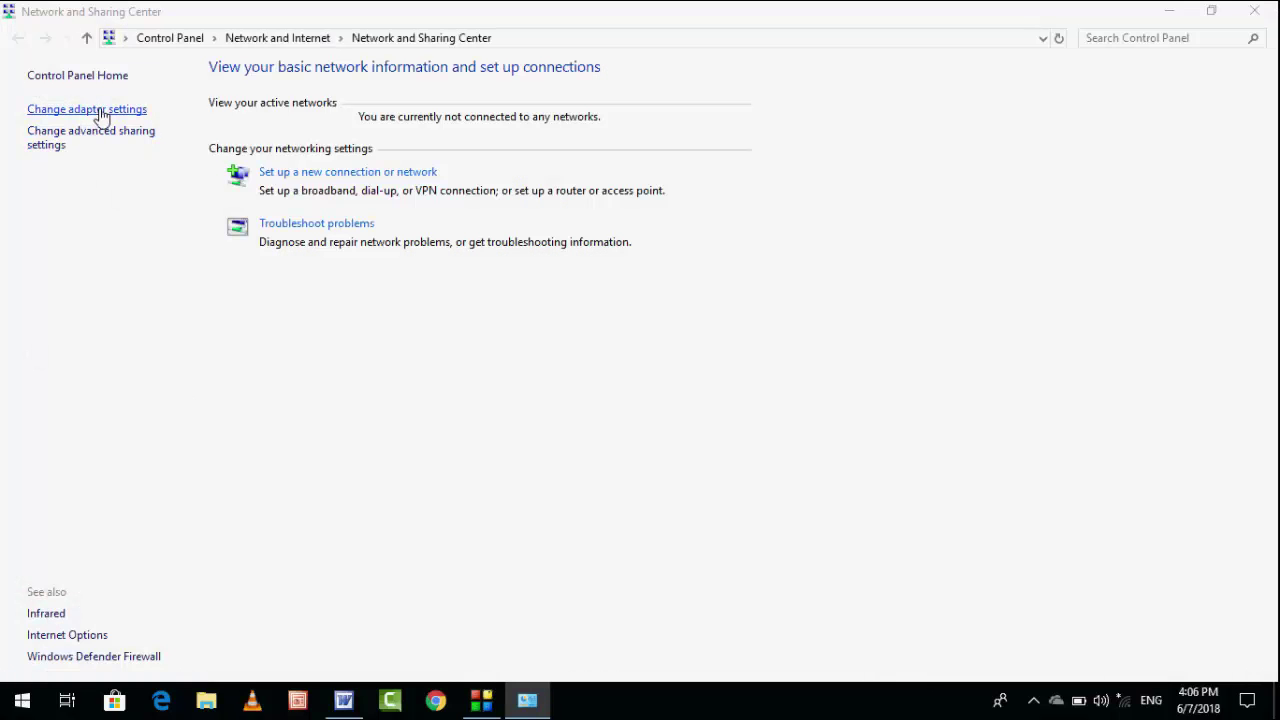
# Open Wi-Fi's IPv4 properties, switch to manual DNS servers, and begin entering 8.8.8.8.
pyautogui.click(100, 110)
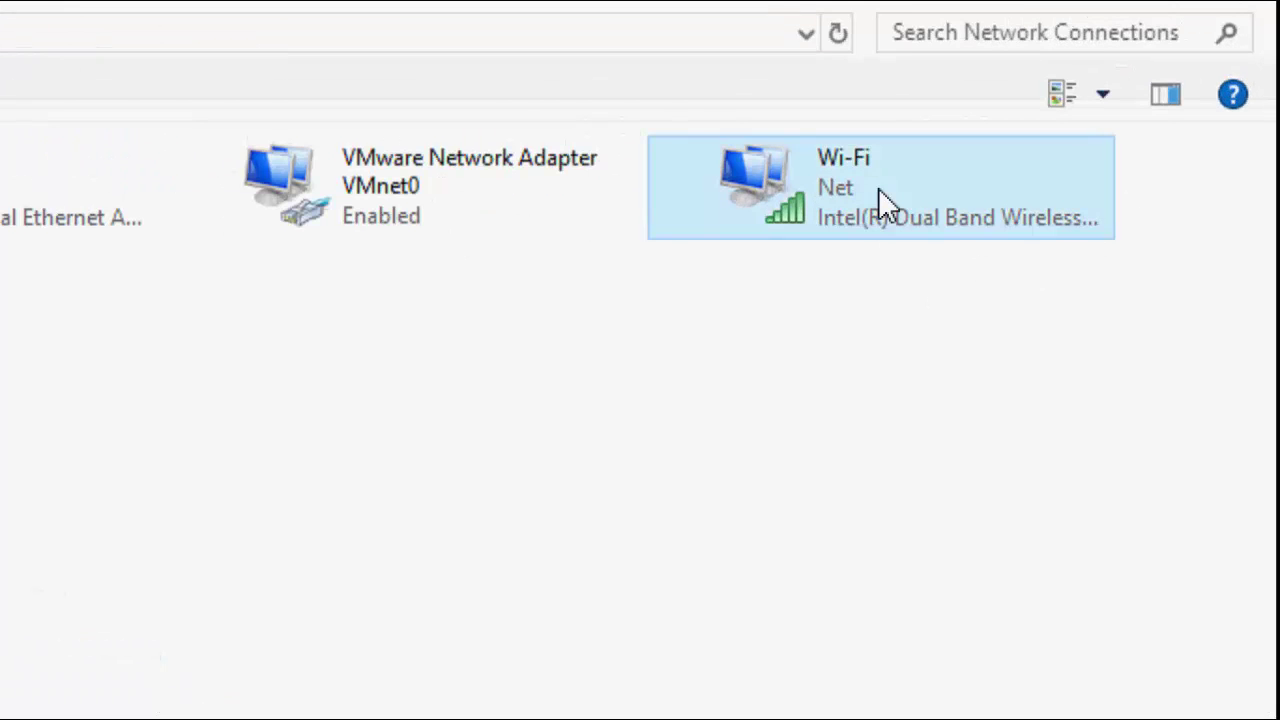
pyautogui.click(993, 145)
pyautogui.rightClick(878, 188)
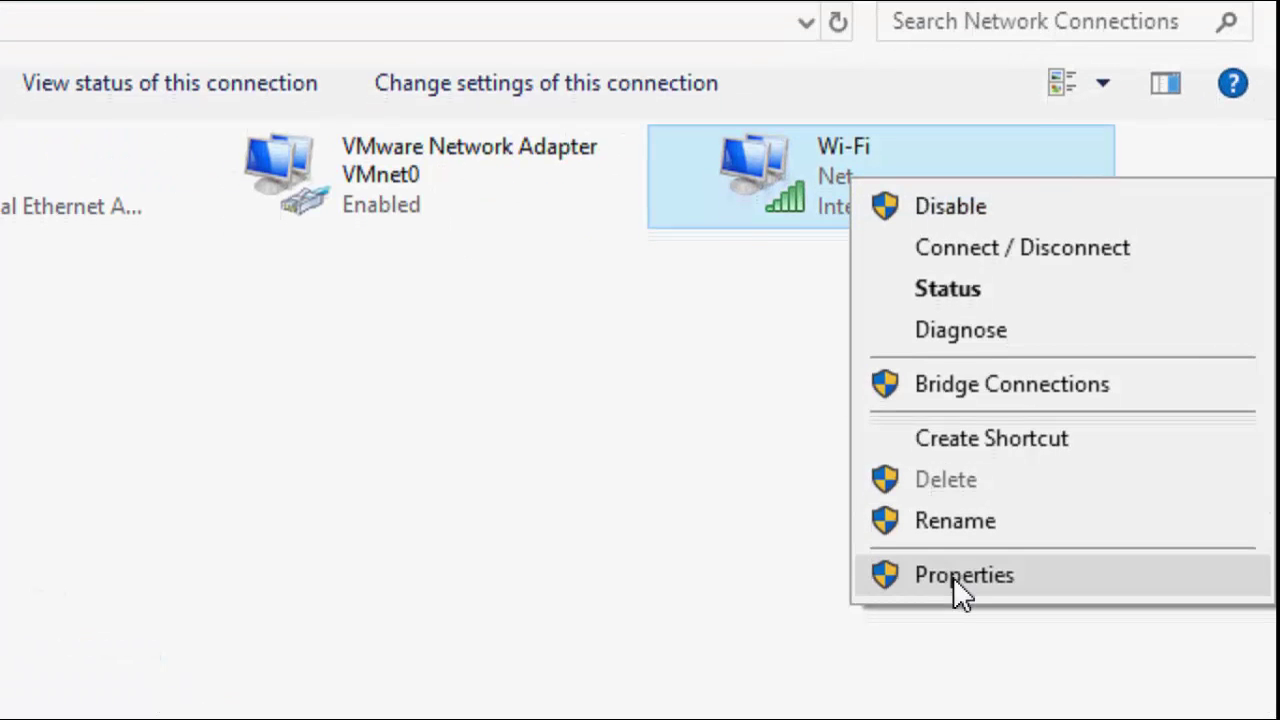
pyautogui.click(955, 570)
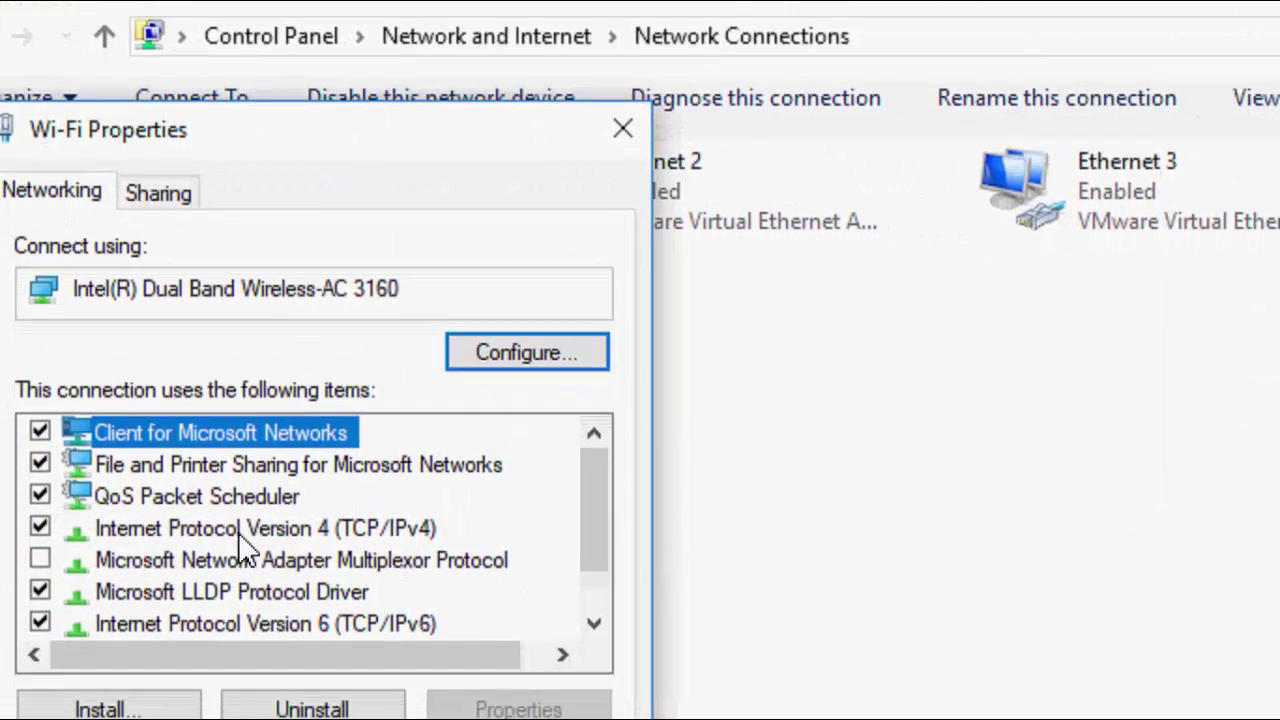
pyautogui.click(238, 532)
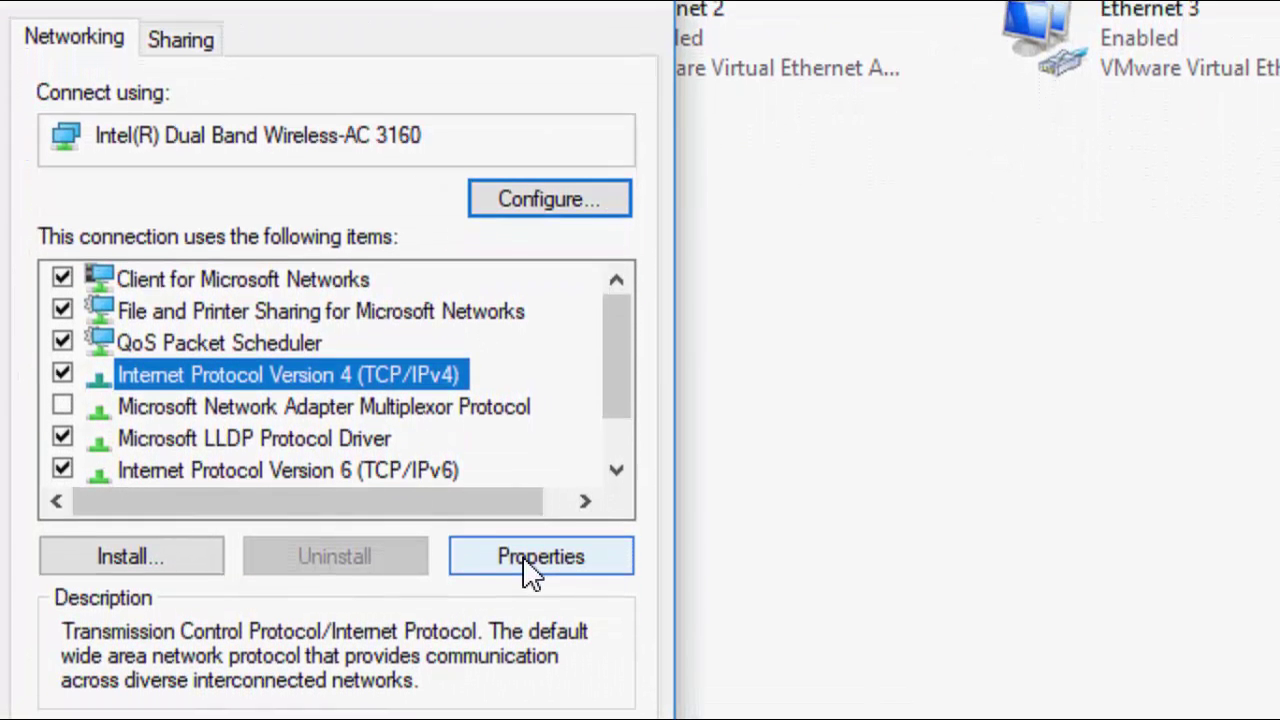
pyautogui.click(530, 640)
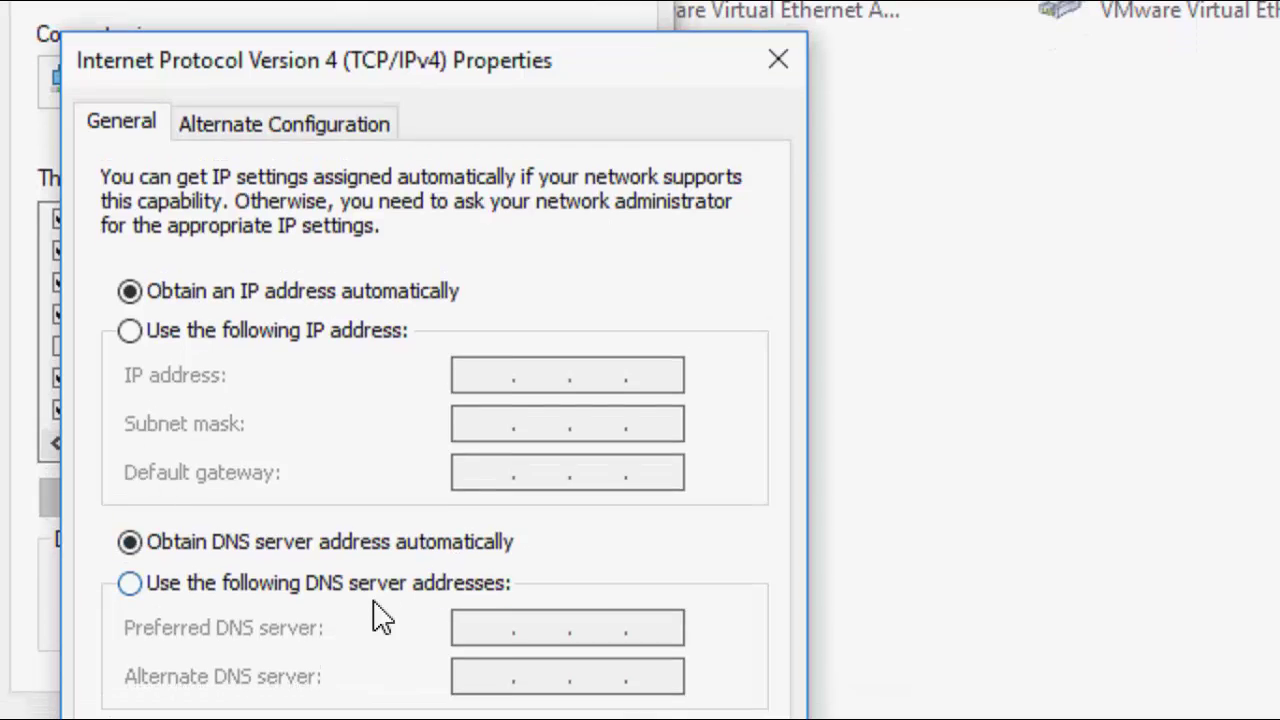
pyautogui.click(376, 564)
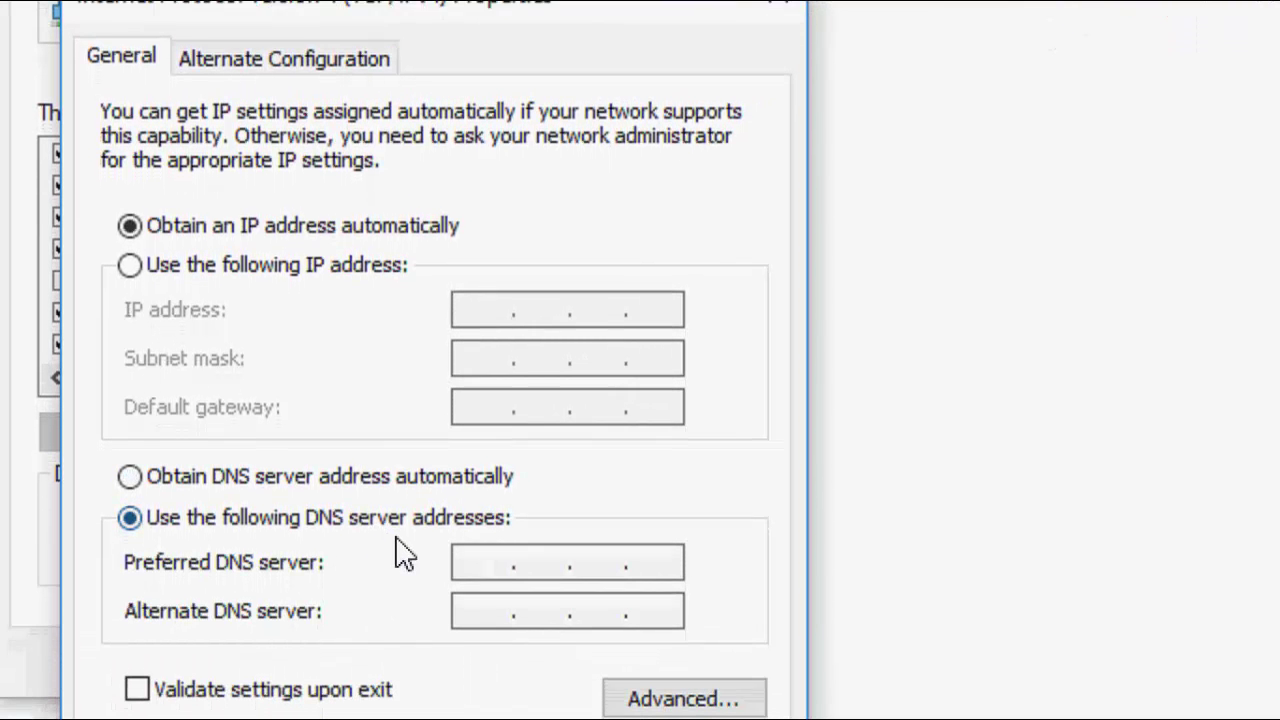
pyautogui.write('8')
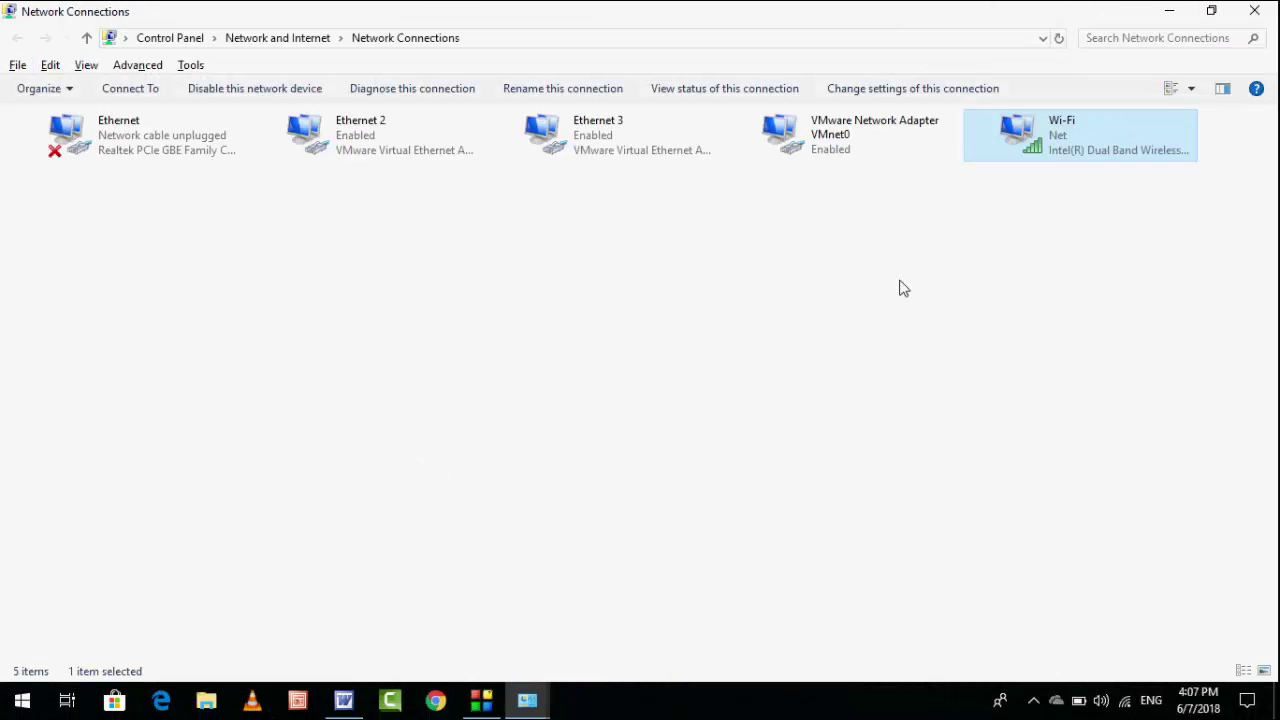
# Reopen Wi-Fi's IPv4 properties and reselect manually entered DNS servers.
pyautogui.rightClick(1064, 157)
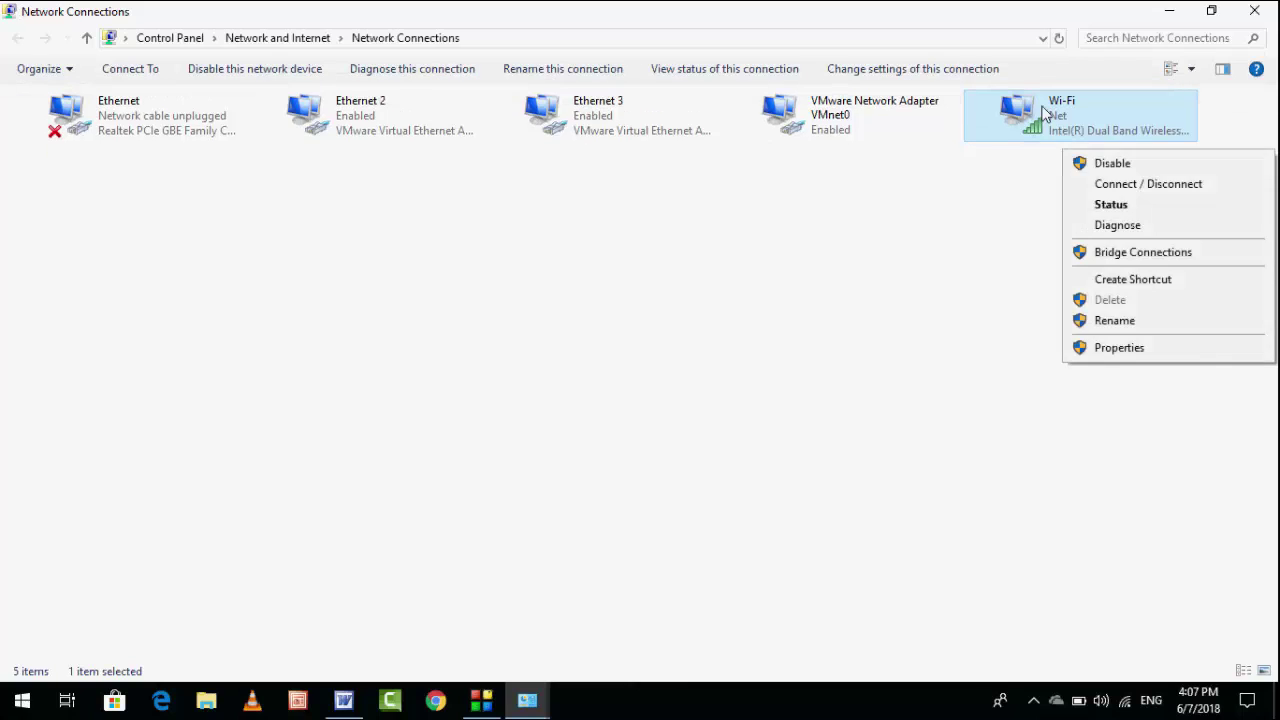
pyautogui.rightClick(1042, 113)
pyautogui.click(1107, 304)
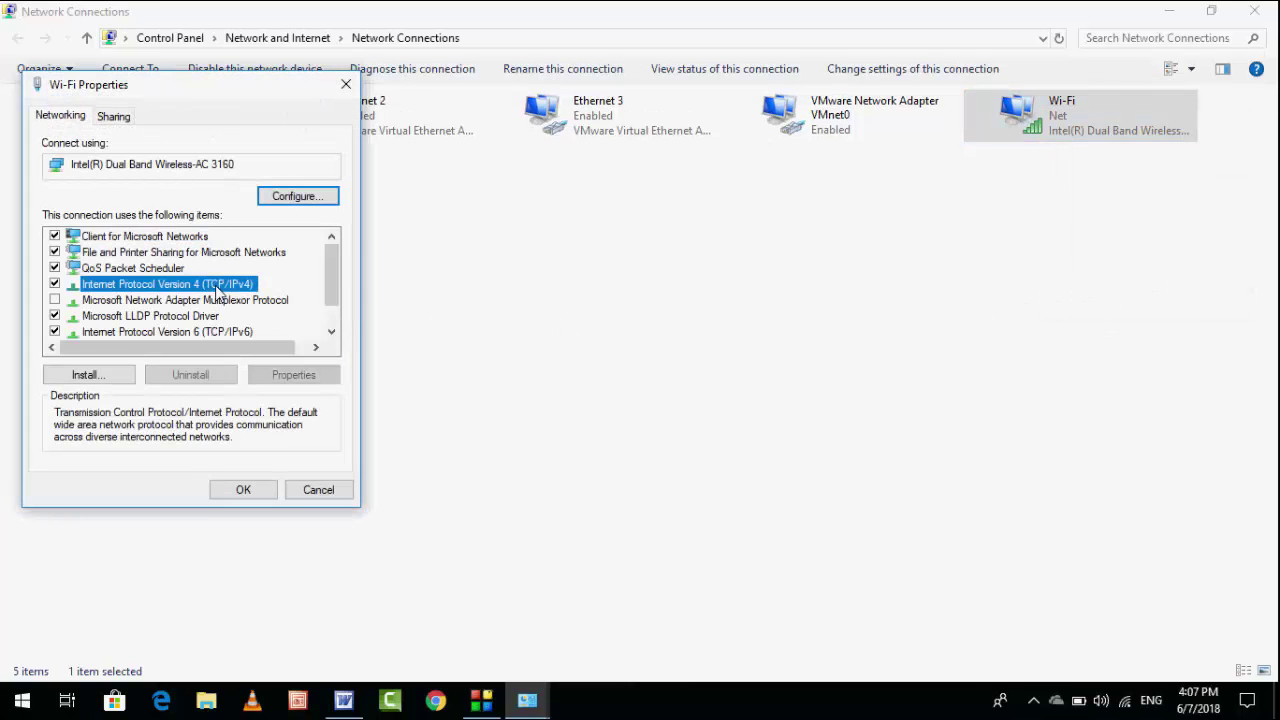
pyautogui.click(288, 378)
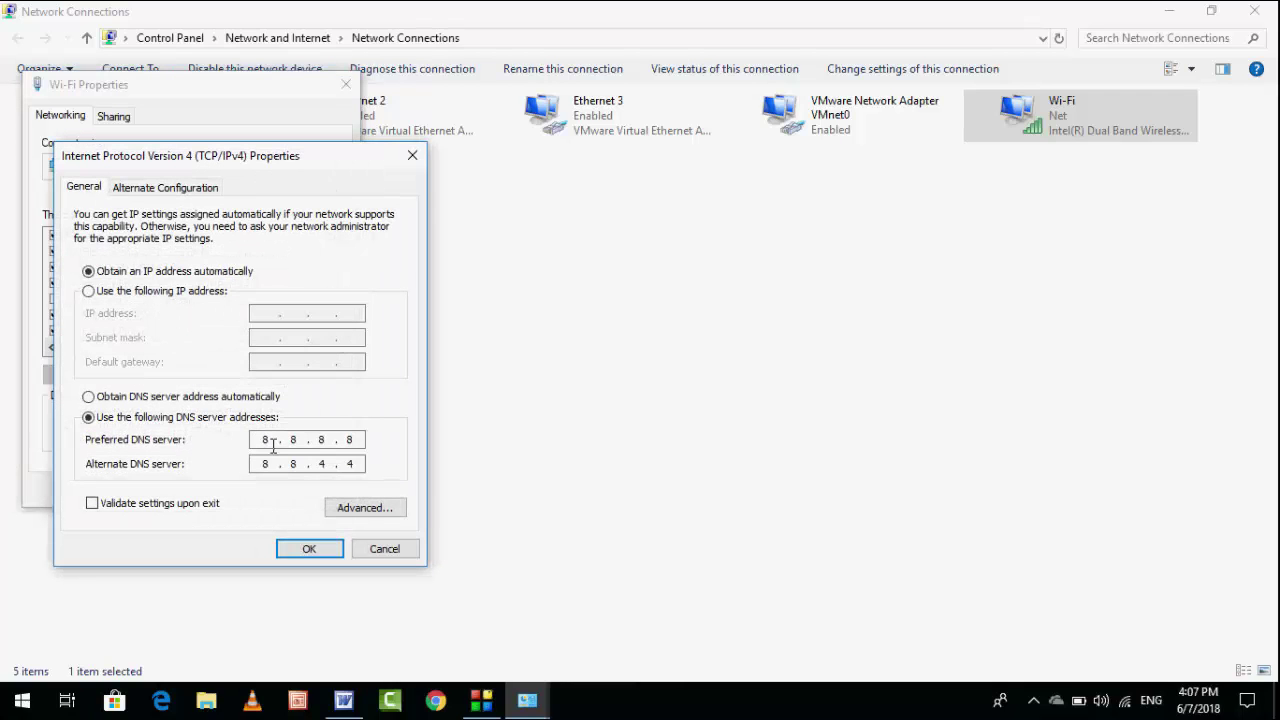
pyautogui.click(212, 399)
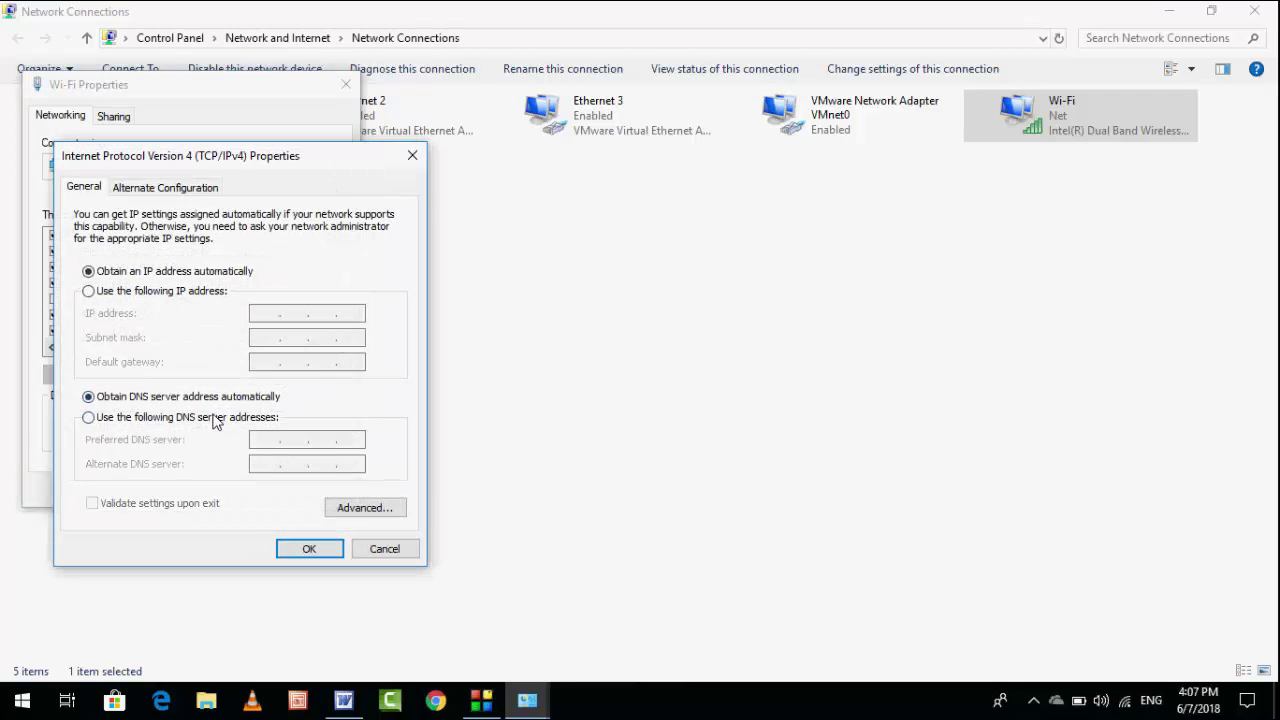
pyautogui.click(213, 421)
# Set DNS servers to 208.67.222.222 and 208.67.220.220 and save.
pyautogui.write('208.67.')
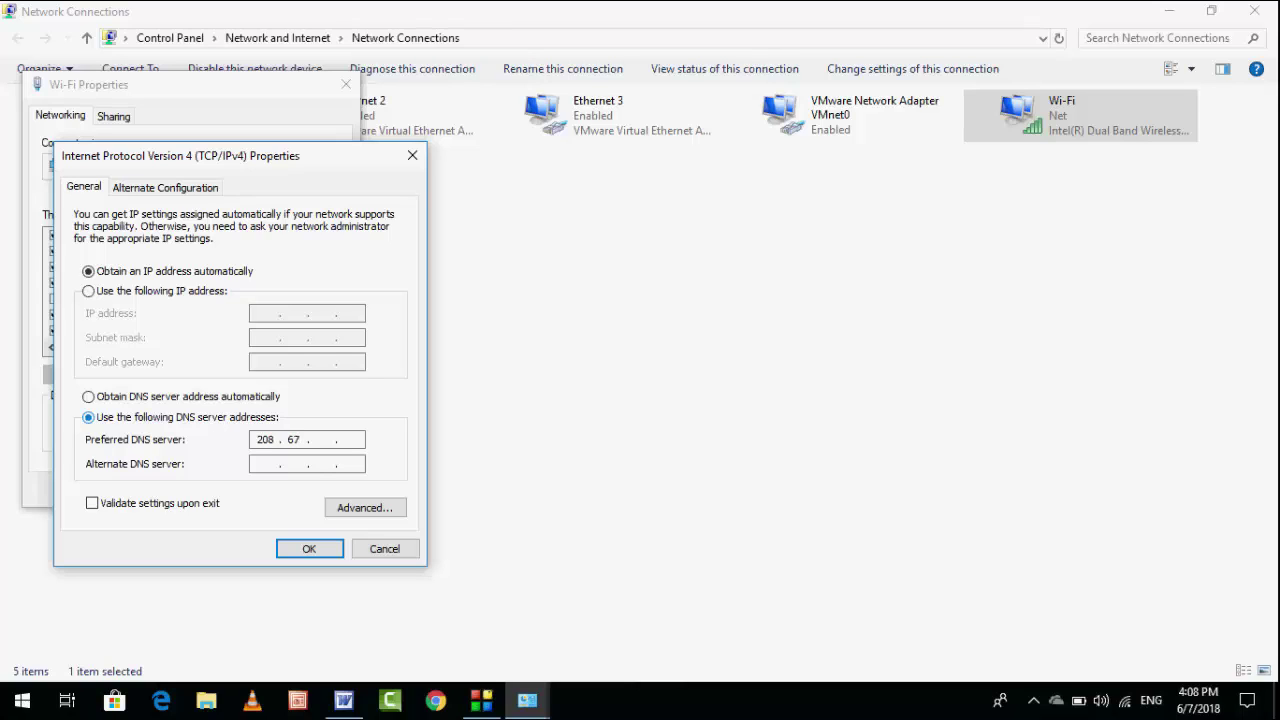
pyautogui.write('222.')
pyautogui.write('222')
pyautogui.press('Tab')
pyautogui.write('208.67.220.220')
pyautogui.click(320, 550)
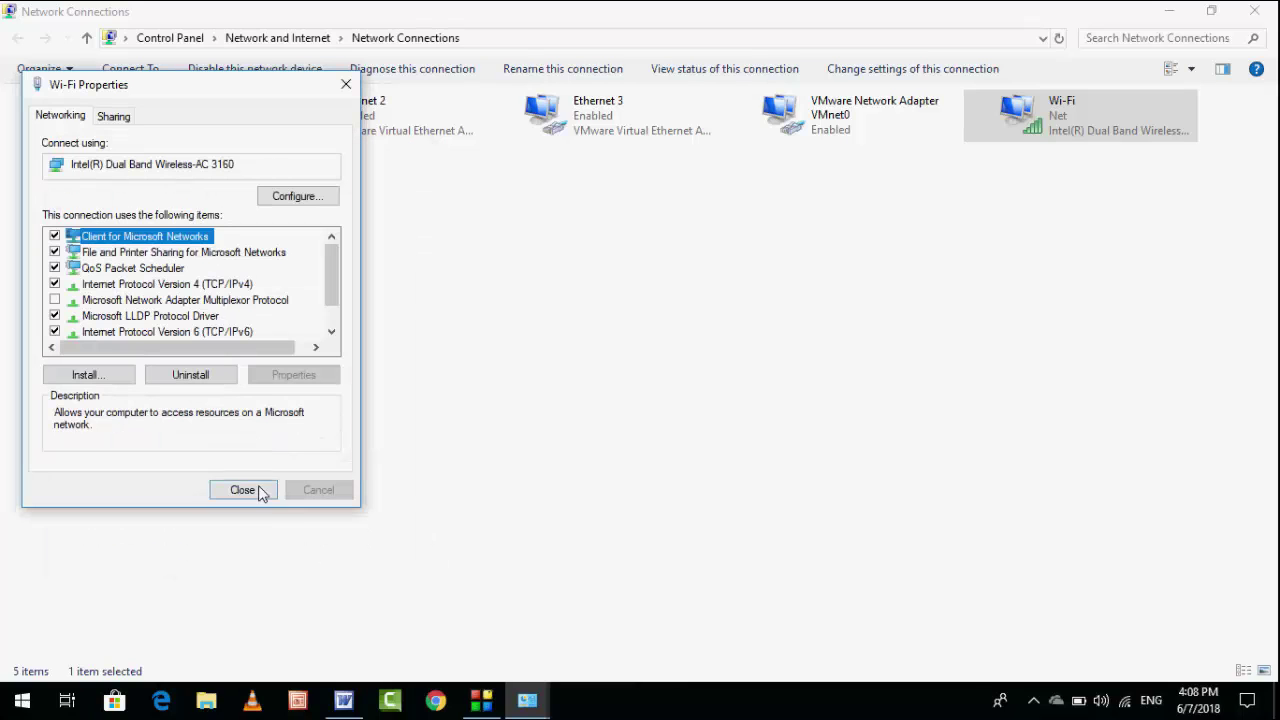
# Close Wi-Fi Properties, refresh and close Network Connections, then bring up the Start menu.
pyautogui.click(258, 489)
pyautogui.rightClick(360, 418)
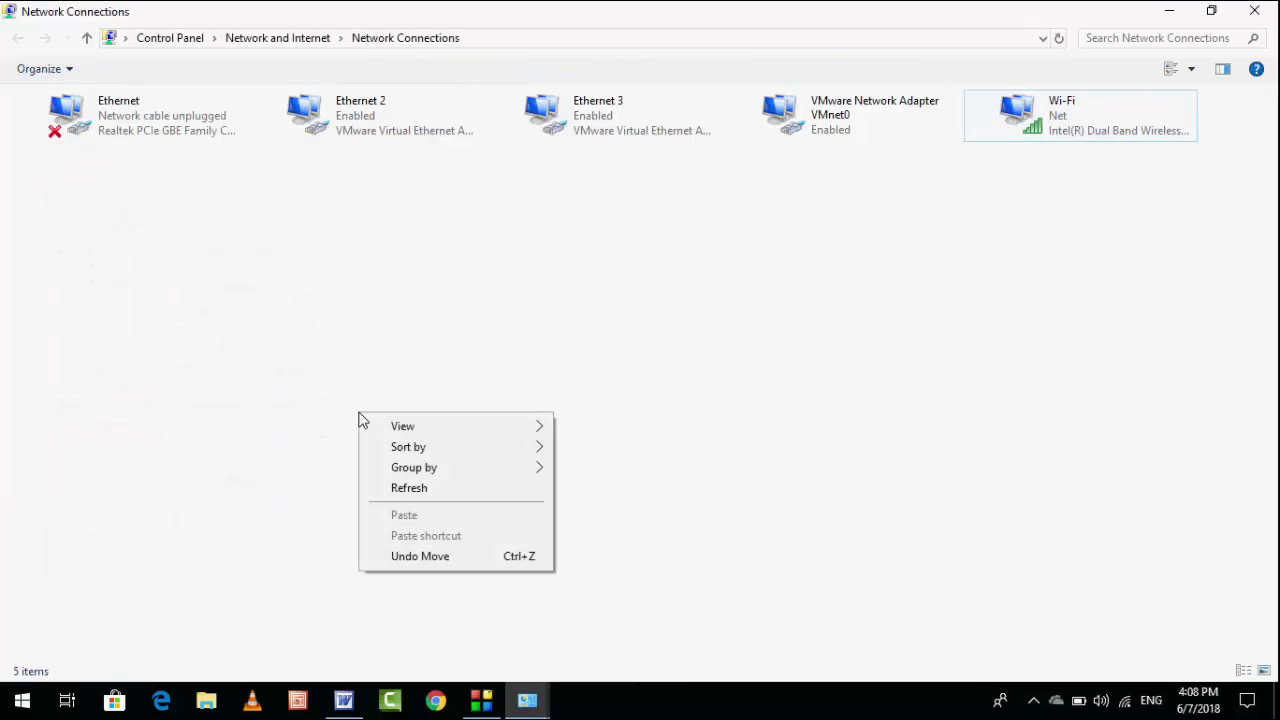
pyautogui.click(407, 490)
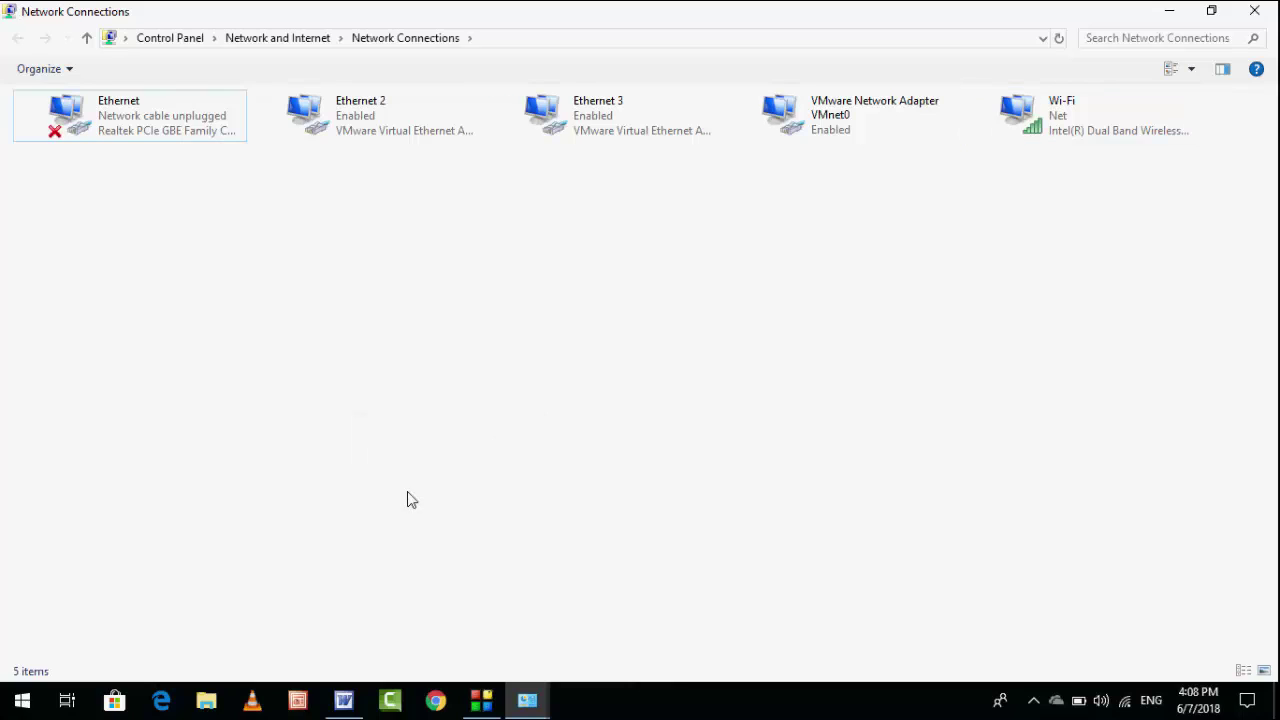
pyautogui.click(1276, 10)
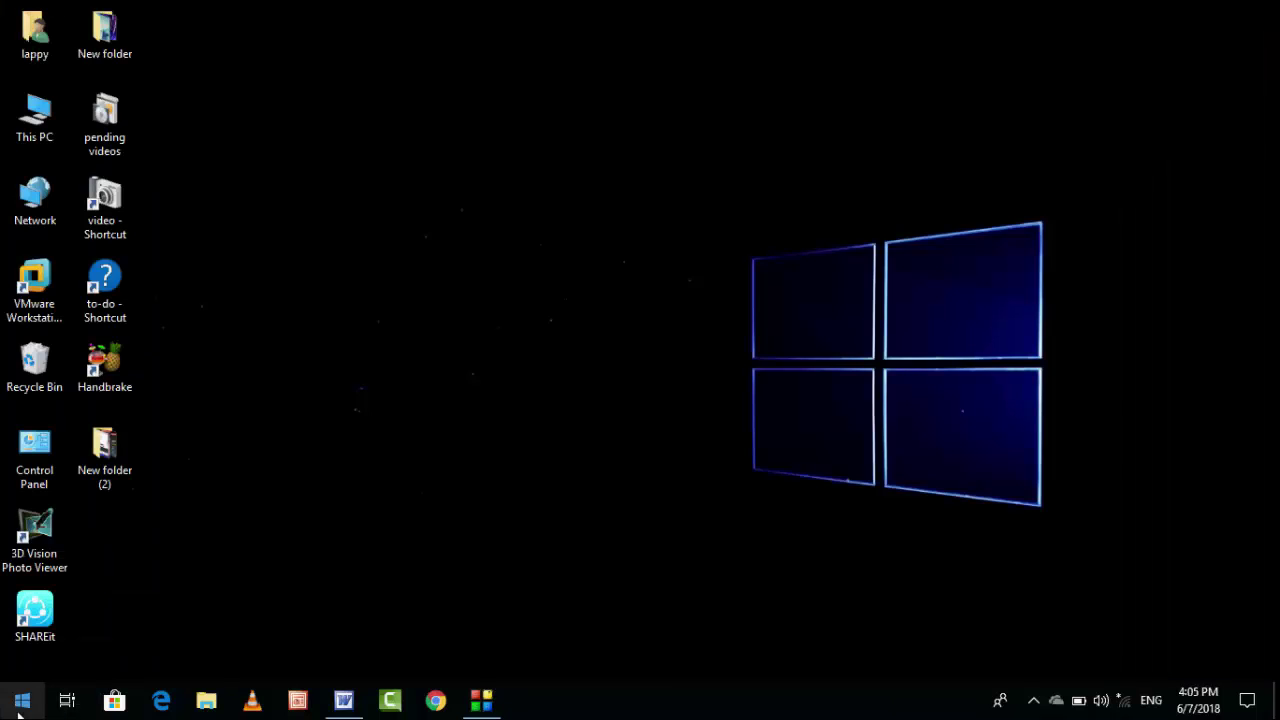
pyautogui.click(21, 700)
# Go to Settings > Network & Internet and open Network reset from the Status page.
pyautogui.click(23, 614)
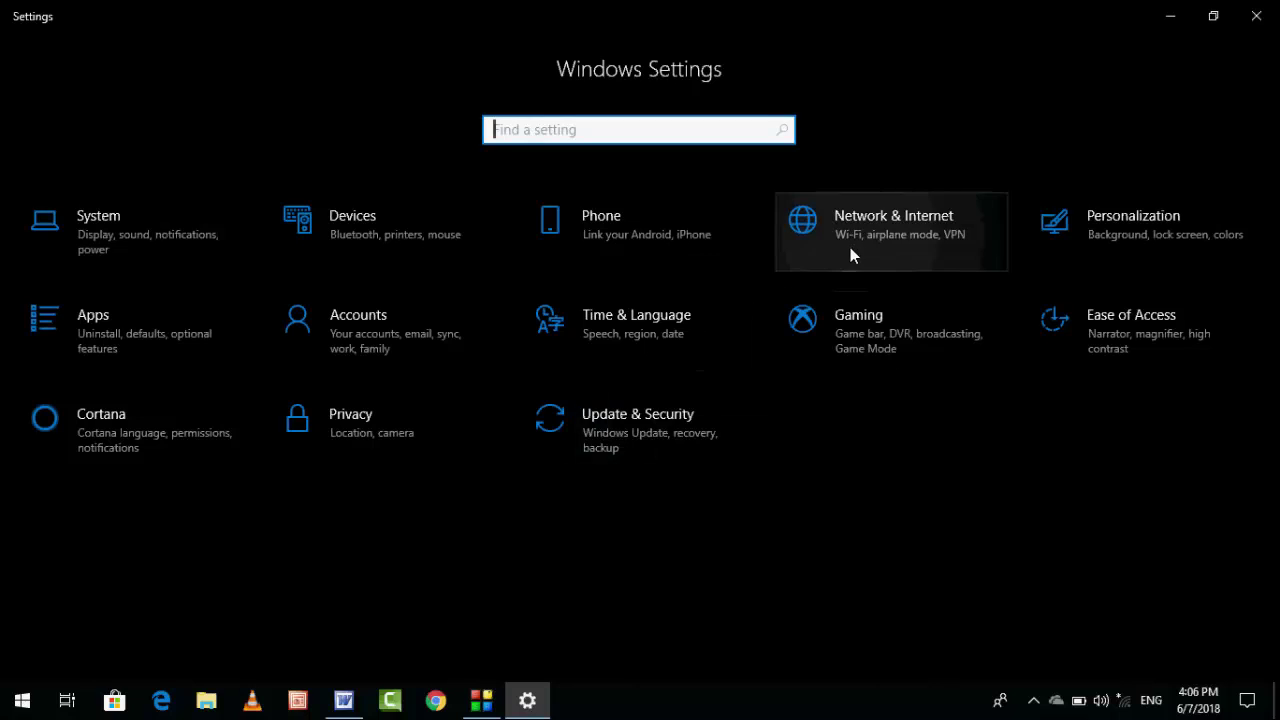
pyautogui.click(866, 236)
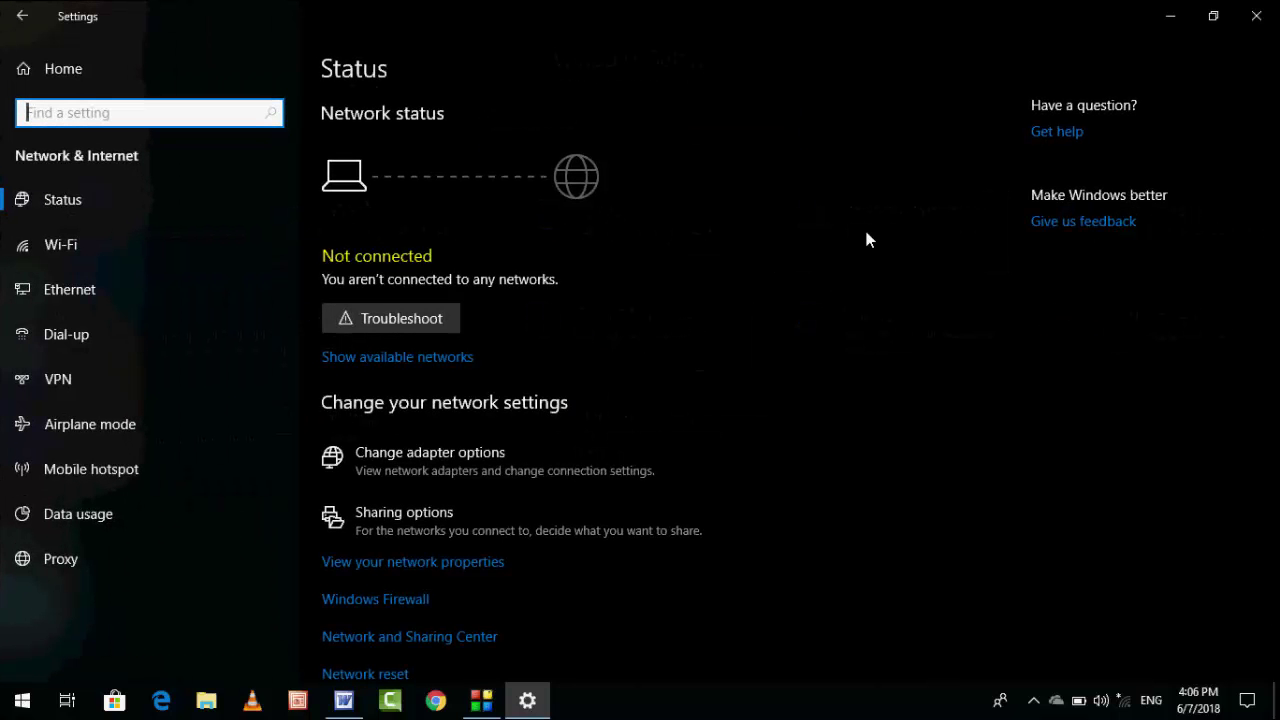
pyautogui.scroll(-1, 866, 233)
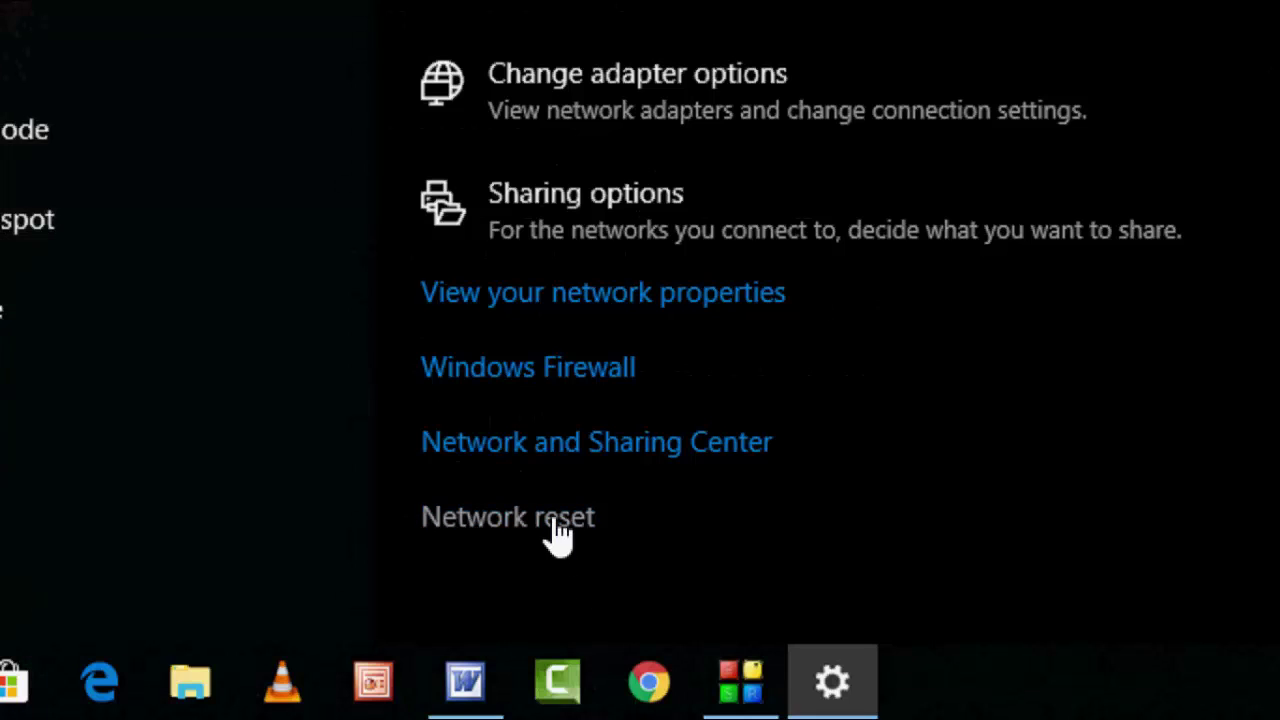
pyautogui.click(558, 530)
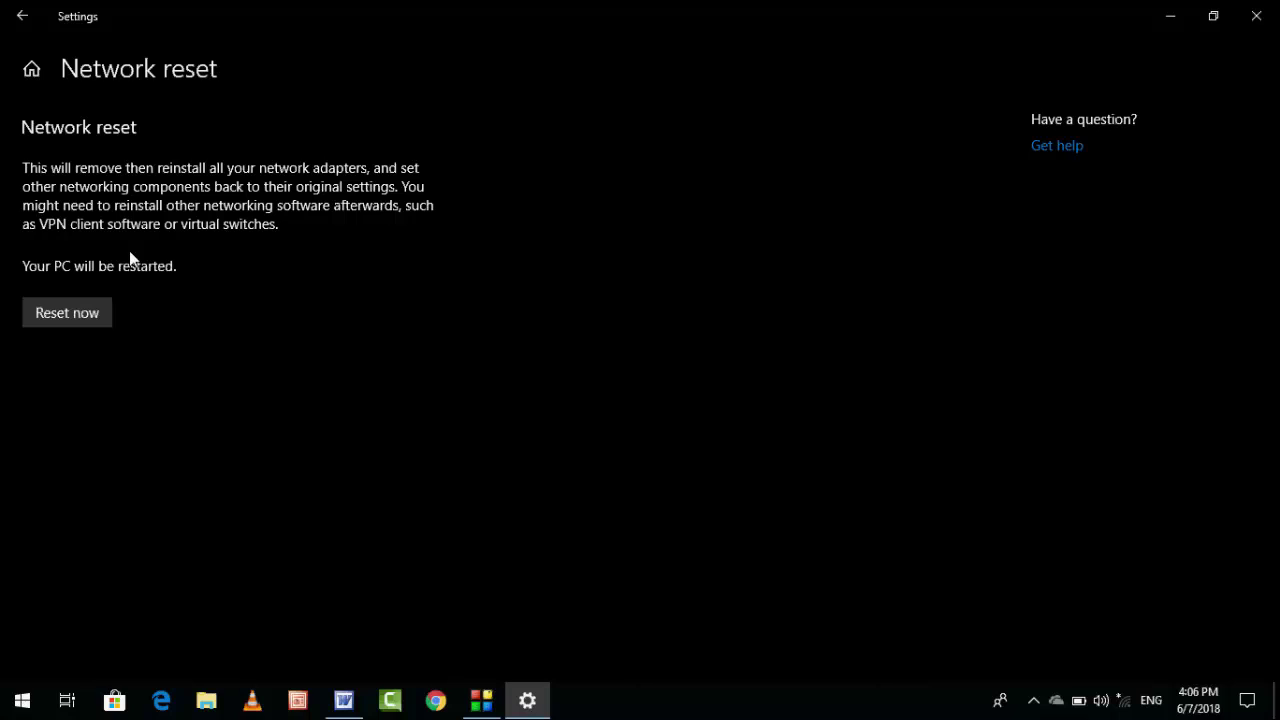
# Close the Settings window without running Network reset, then refresh the desktop.
pyautogui.click(1272, 7)
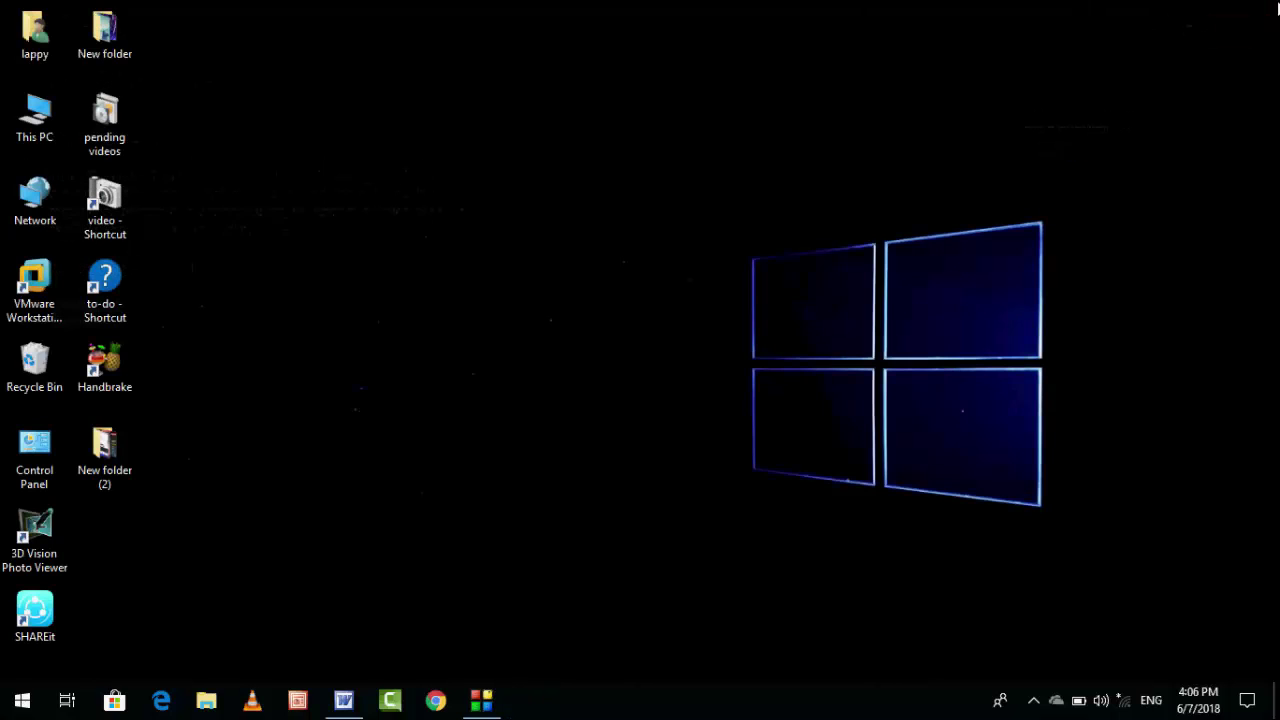
pyautogui.rightClick(888, 24)
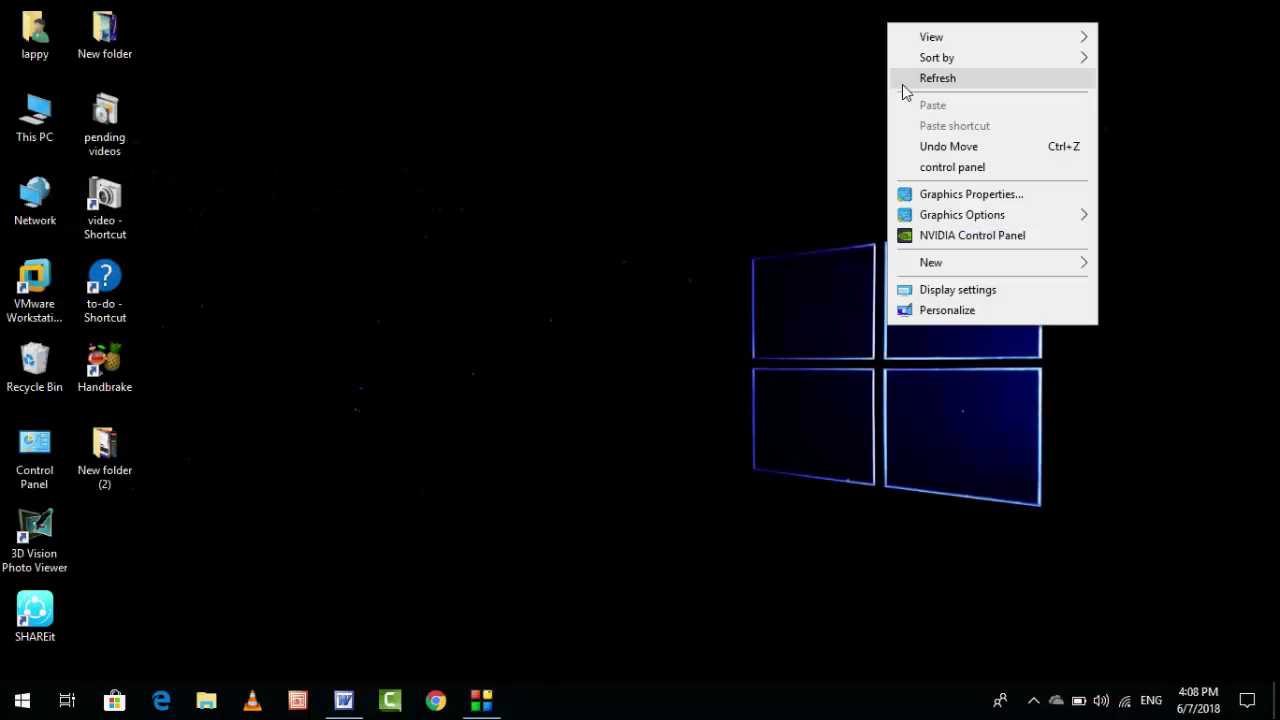
pyautogui.click(903, 86)
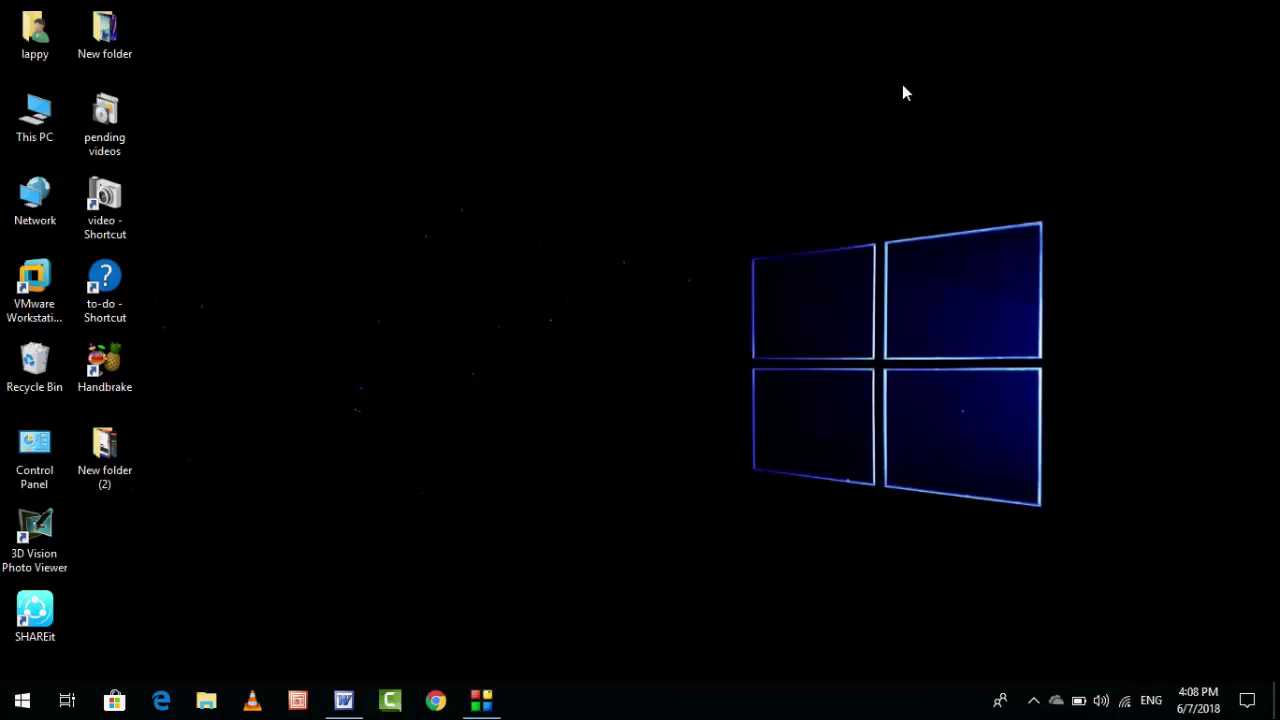